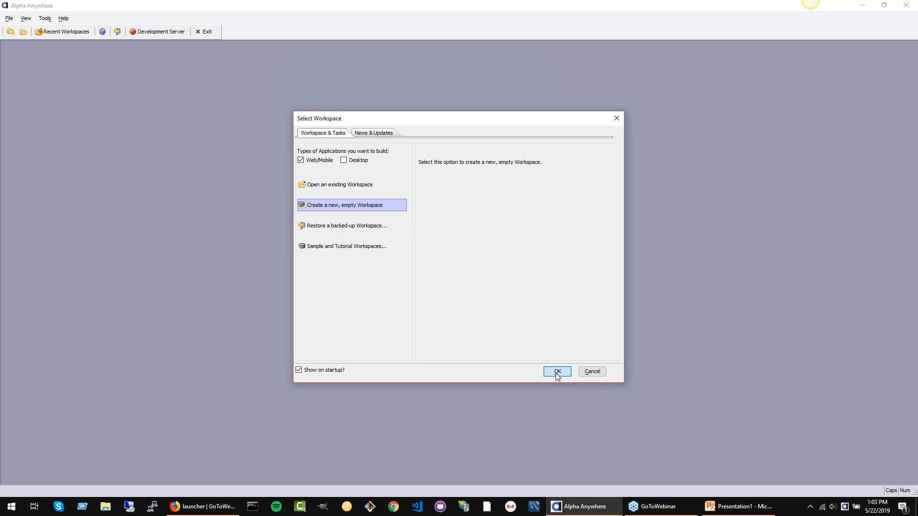
# Step: Create a new workspace named GitDemo in the default location, leaving the Web Control Panel startup option off
pyautogui.write('gITDEMO')
pyautogui.press('BackSpace')
pyautogui.press('BackSpace')
pyautogui.press('BackSpace')
pyautogui.press('BackSpace')
pyautogui.press('BackSpace')
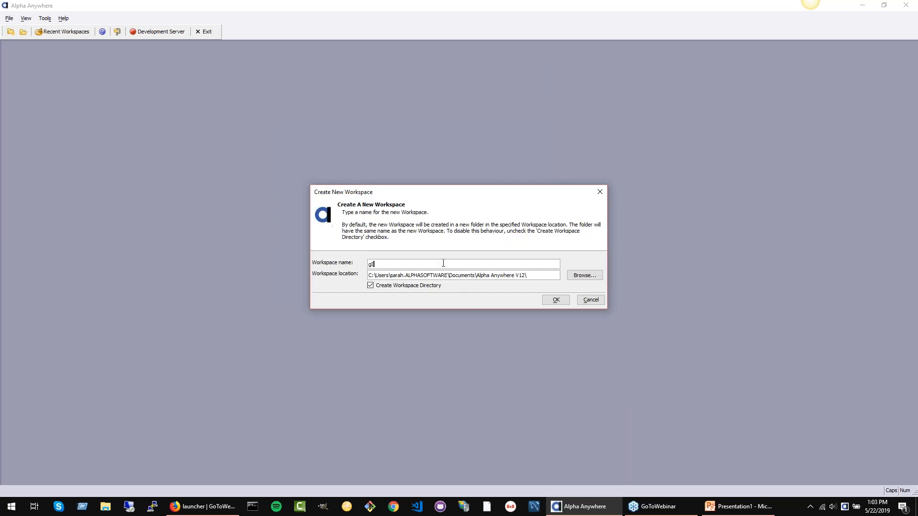
pyautogui.press('capslock')
pyautogui.press('BackSpace')
pyautogui.press('BackSpace')
pyautogui.write('GitDemo')
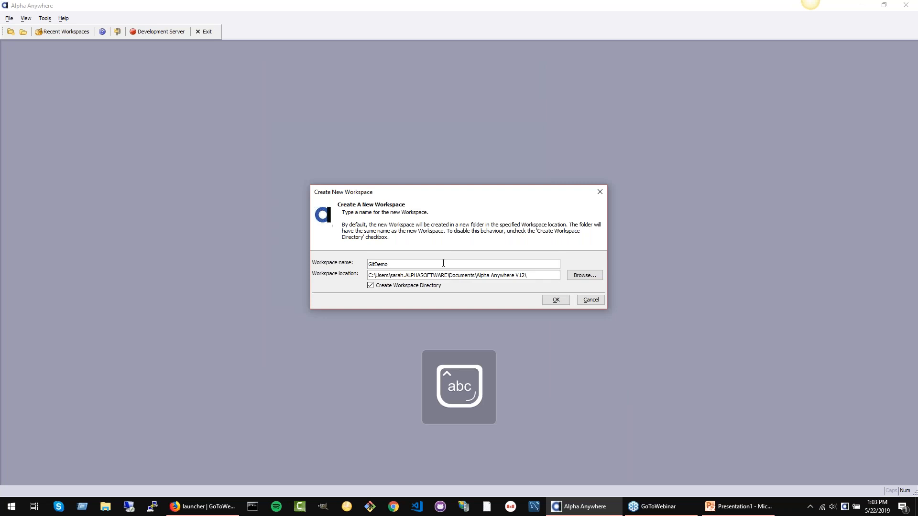
pyautogui.click(554, 301)
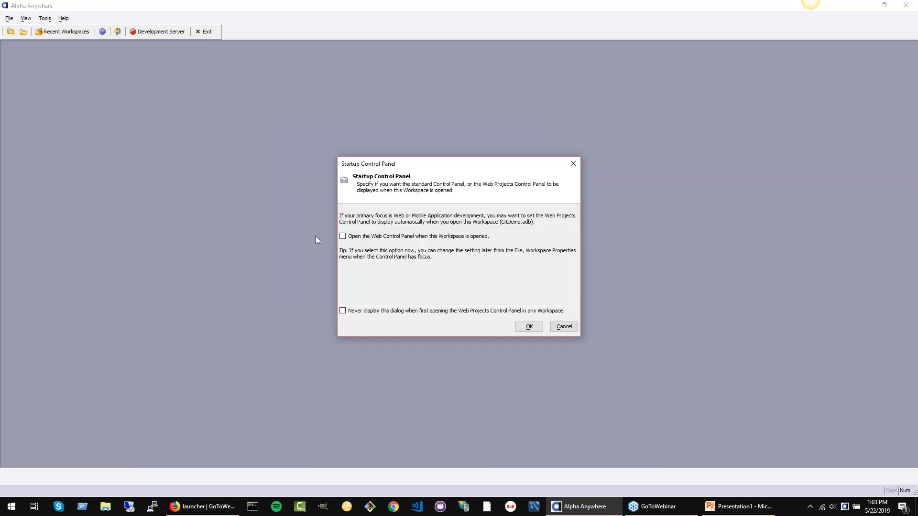
pyautogui.click(528, 326)
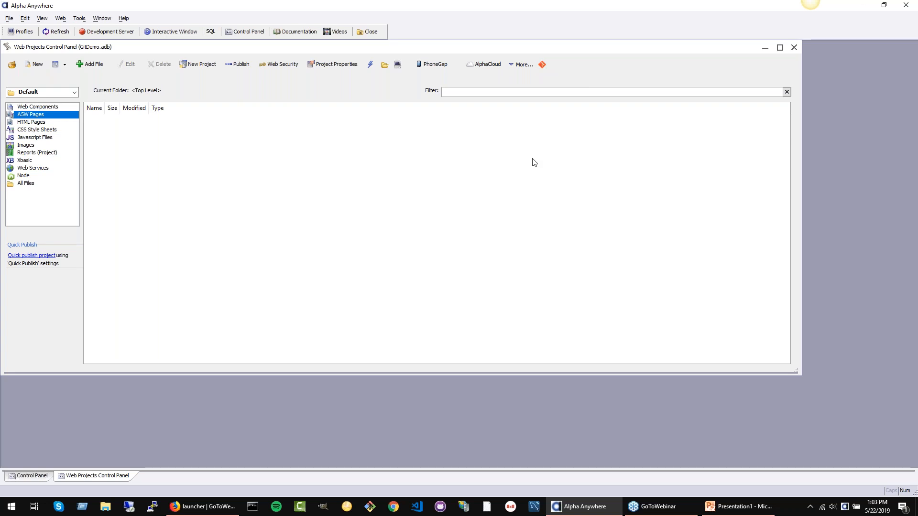
# Step: Make a Git repository from the web project with all its files added, and select .gitIgnore in the list of all files
pyautogui.click(542, 65)
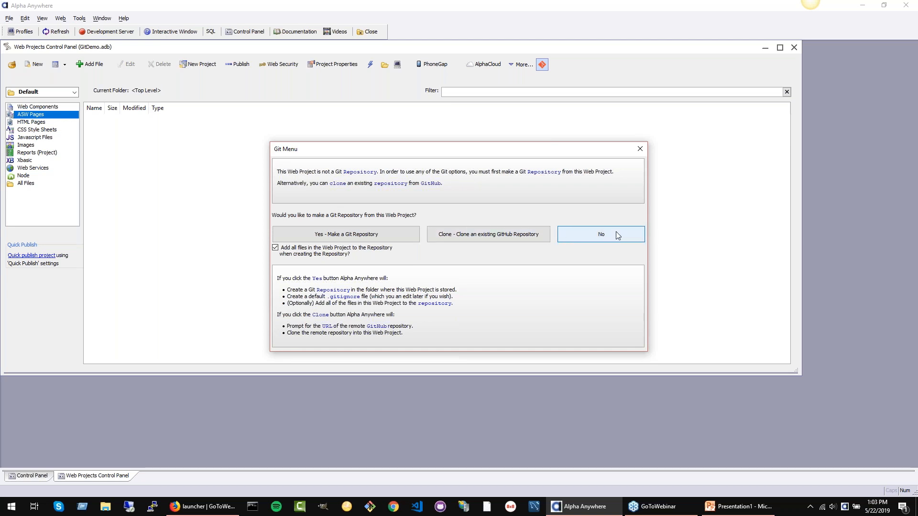
pyautogui.click(339, 235)
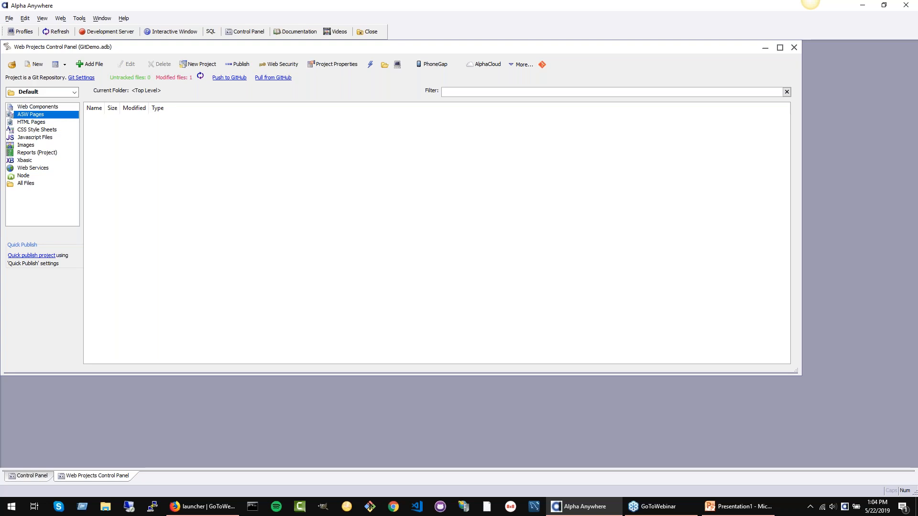
pyautogui.click(18, 184)
pyautogui.click(106, 120)
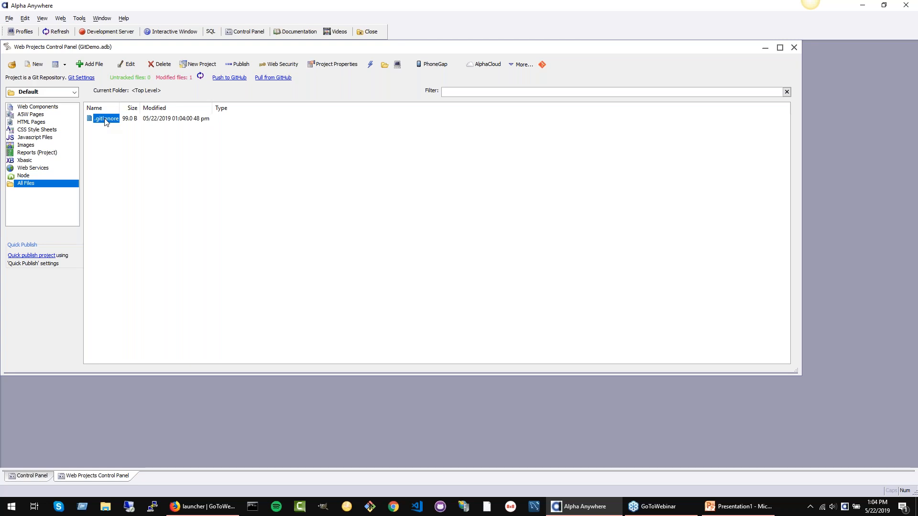
# Step: Open the .gitignore file from the Git settings, examine its ignore patterns and close it without changes
pyautogui.click(82, 79)
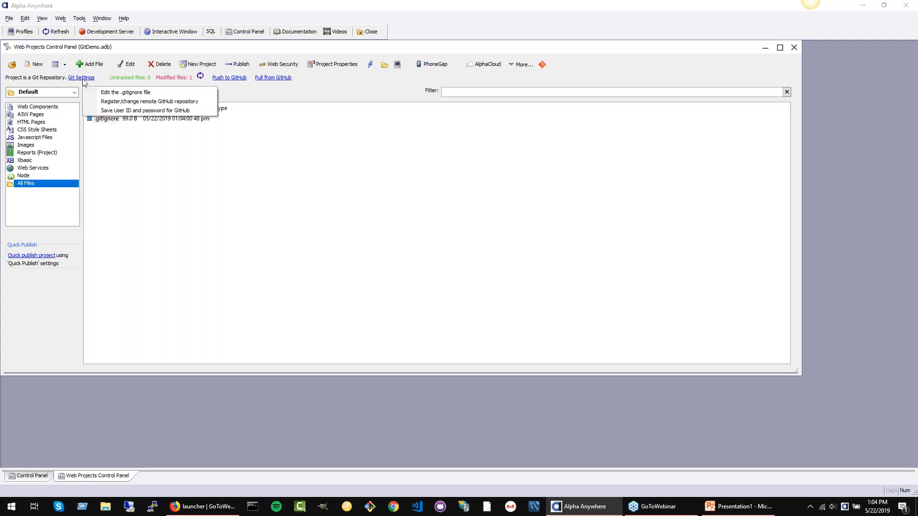
pyautogui.click(115, 93)
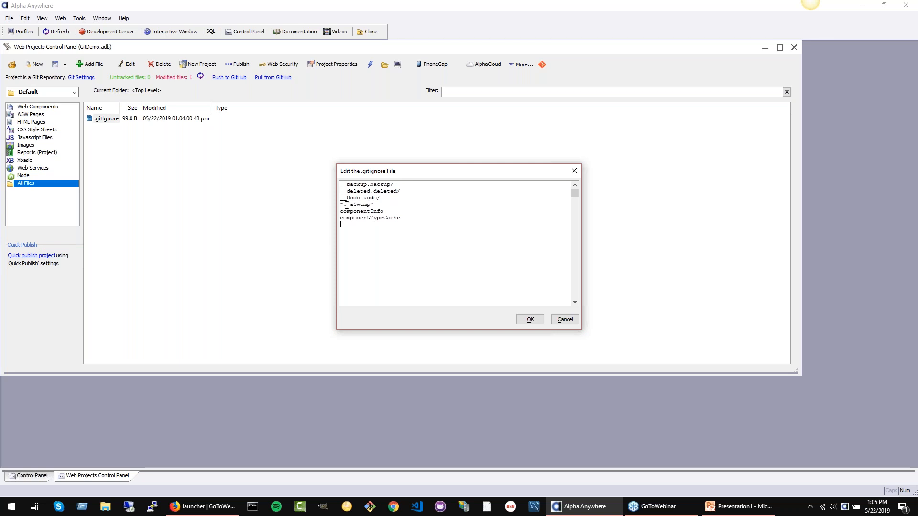
pyautogui.moveTo(347, 205); pyautogui.dragTo(381, 205)
pyautogui.click(349, 205)
pyautogui.click(564, 319)
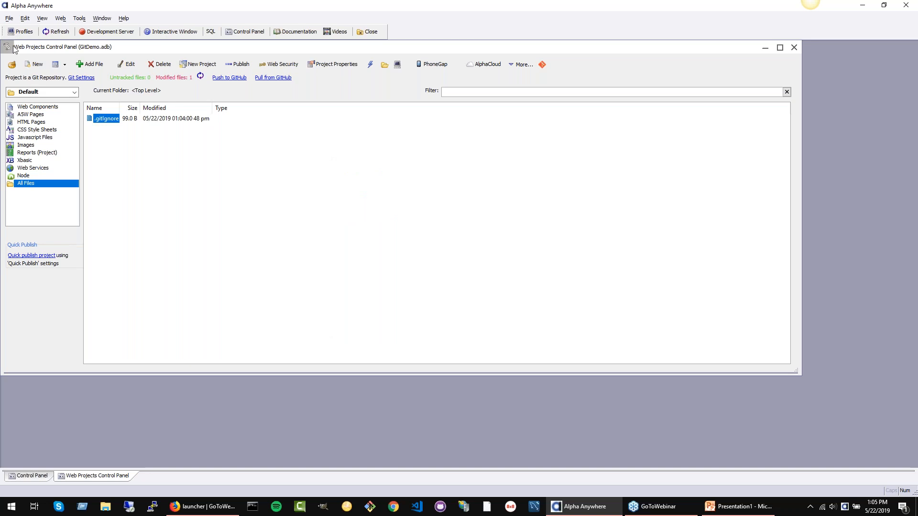
# Step: Examine the new project options for an empty project and a GitHub repository, and cancel without creating a project
pyautogui.click(9, 18)
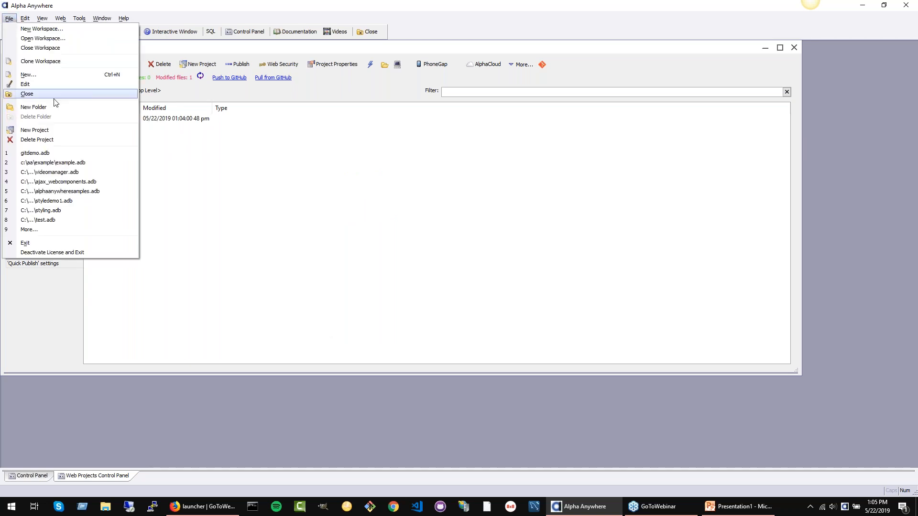
pyautogui.click(59, 127)
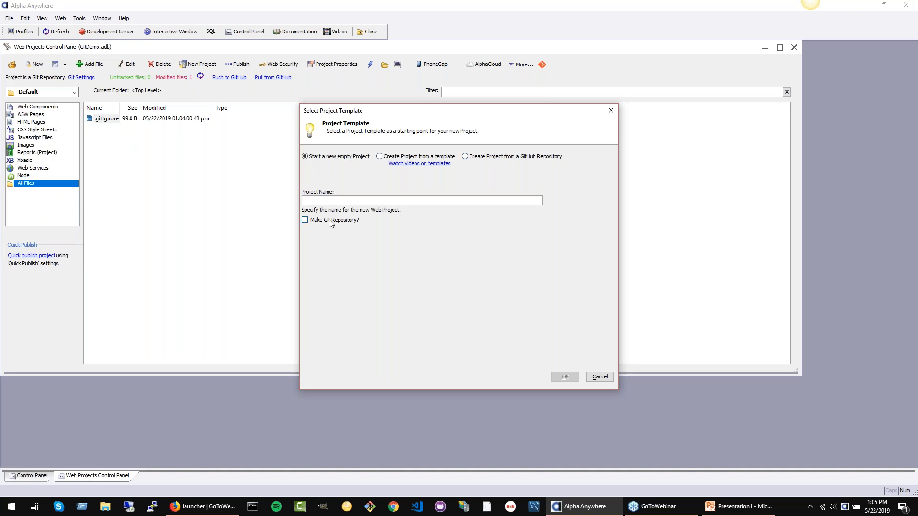
pyautogui.click(508, 158)
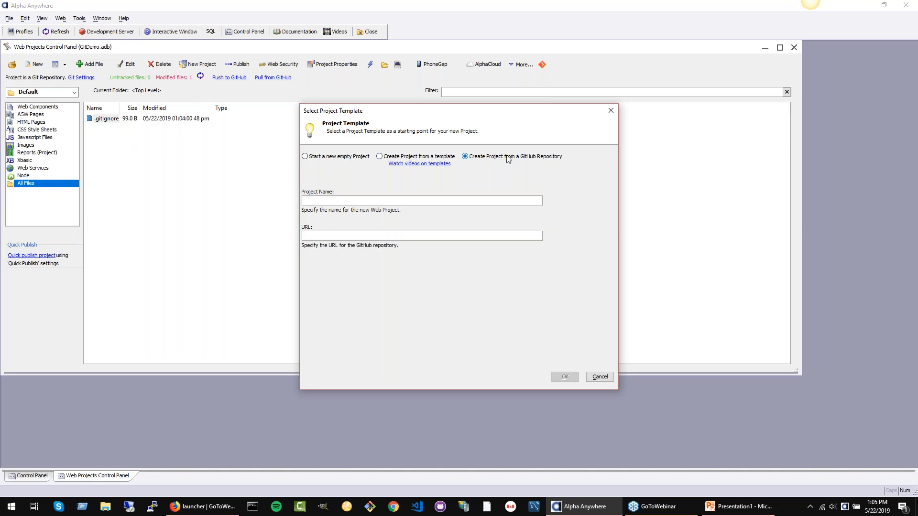
pyautogui.click(336, 160)
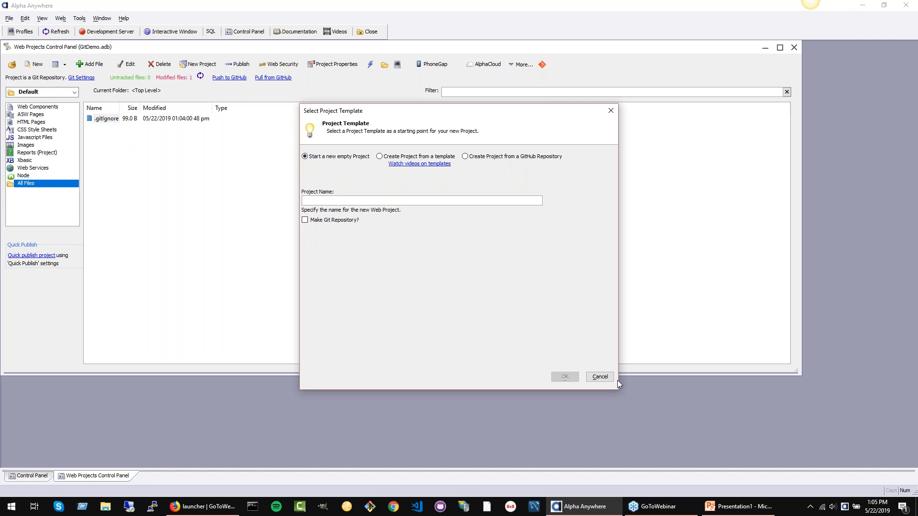
pyautogui.click(600, 377)
pyautogui.click(340, 147)
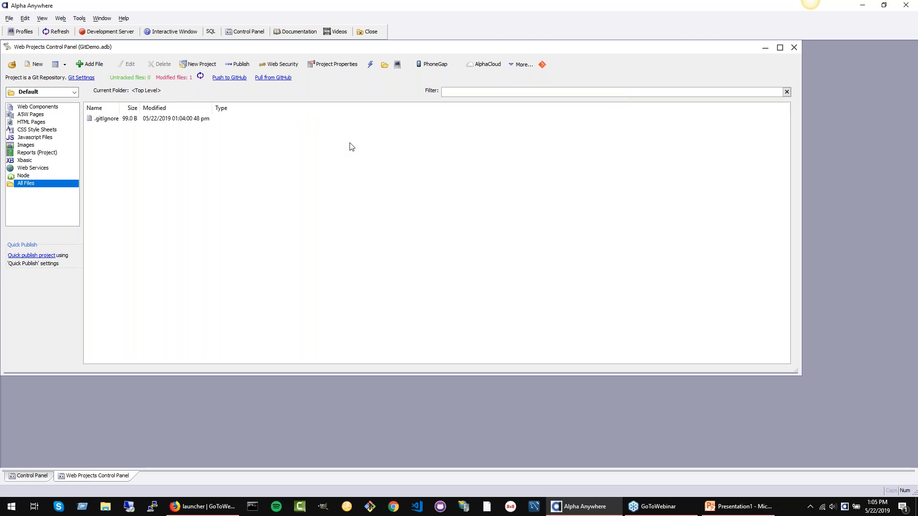
# Step: View the project folder in Windows Explorer, go up to GitDemo.WebProjects and close the window
pyautogui.click(49, 98)
pyautogui.click(49, 98)
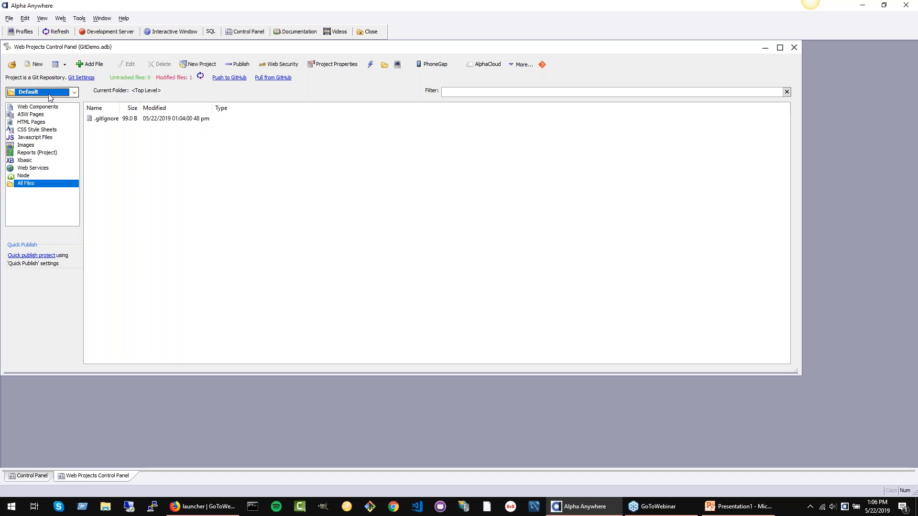
pyautogui.click(384, 68)
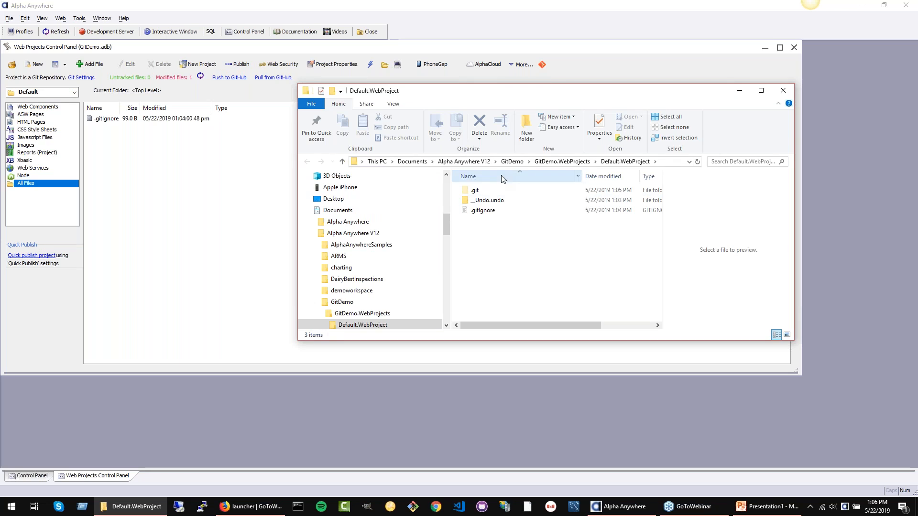
pyautogui.click(554, 160)
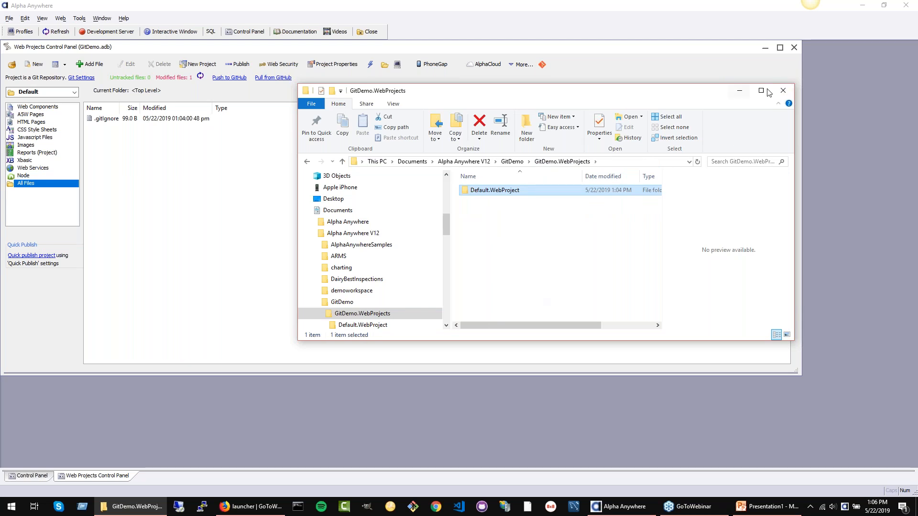
pyautogui.click(783, 91)
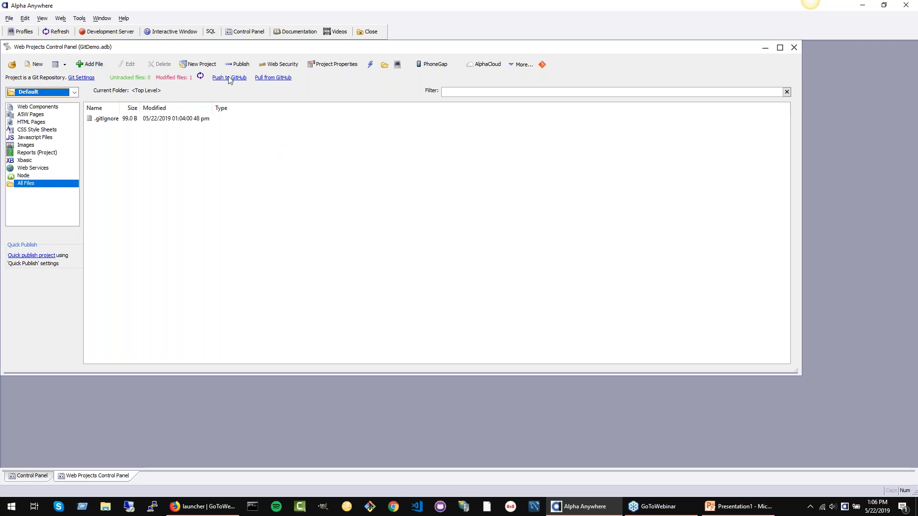
# Step: Create a new UX component from the Invoice-Order template, dismiss its help and show its controls
pyautogui.click(116, 120)
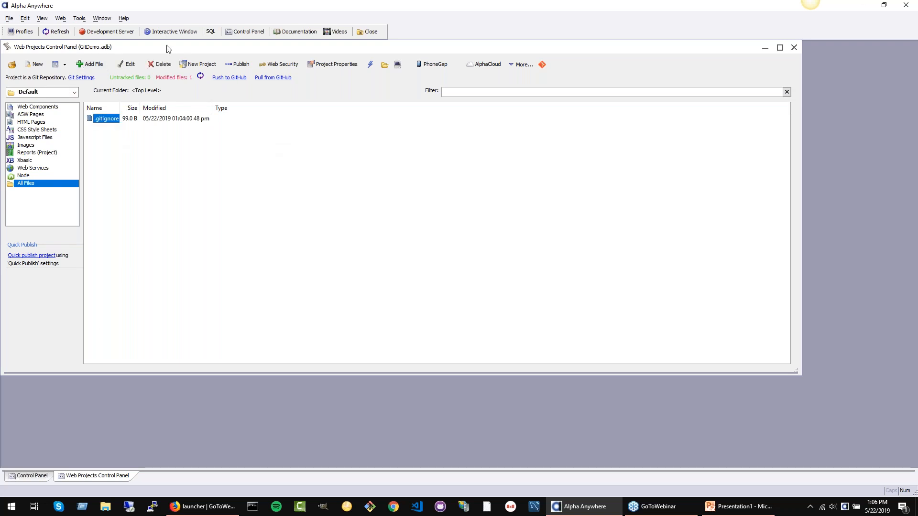
pyautogui.click(193, 181)
pyautogui.click(55, 64)
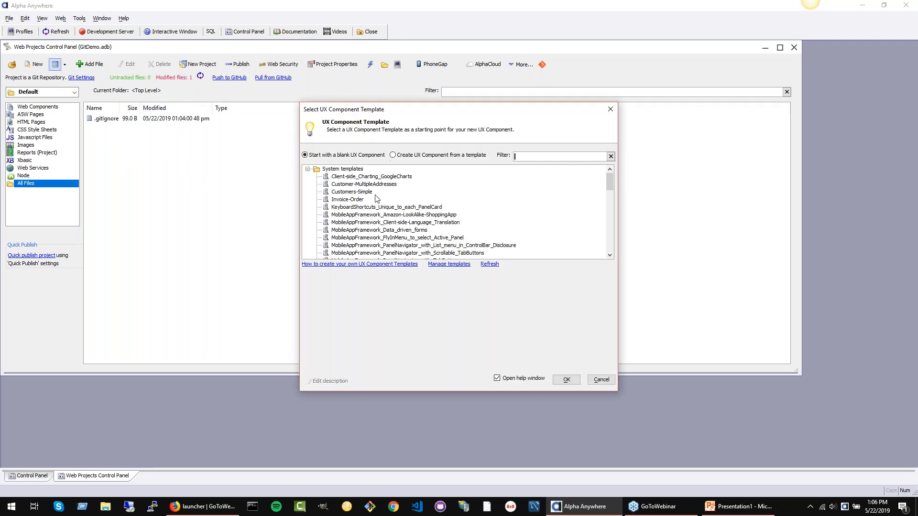
pyautogui.click(342, 200)
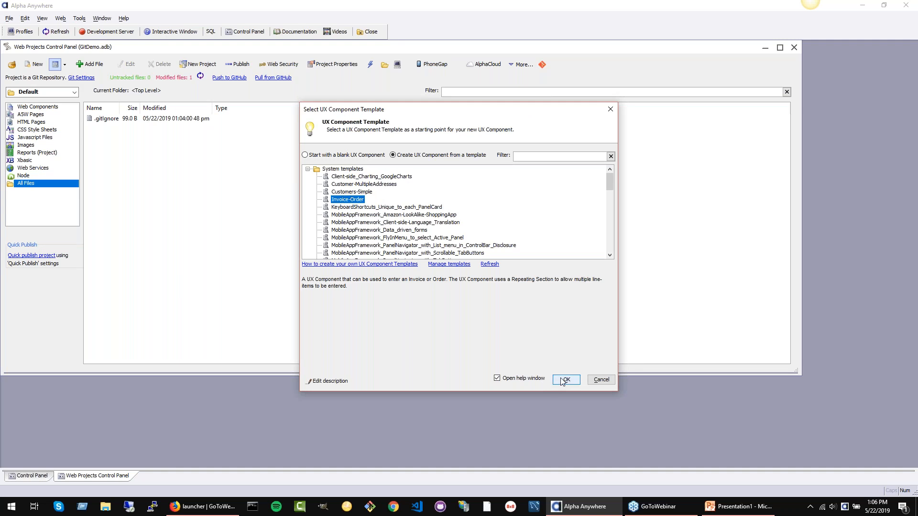
pyautogui.click(565, 381)
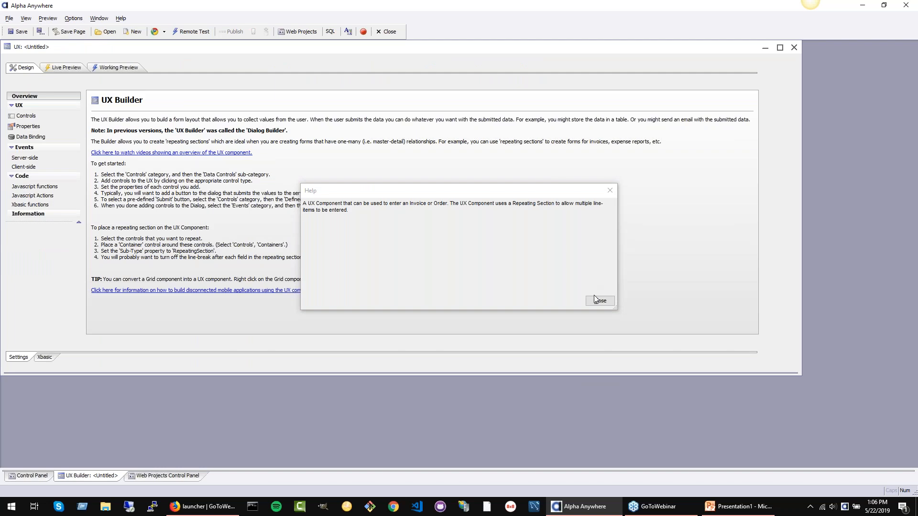
pyautogui.click(598, 300)
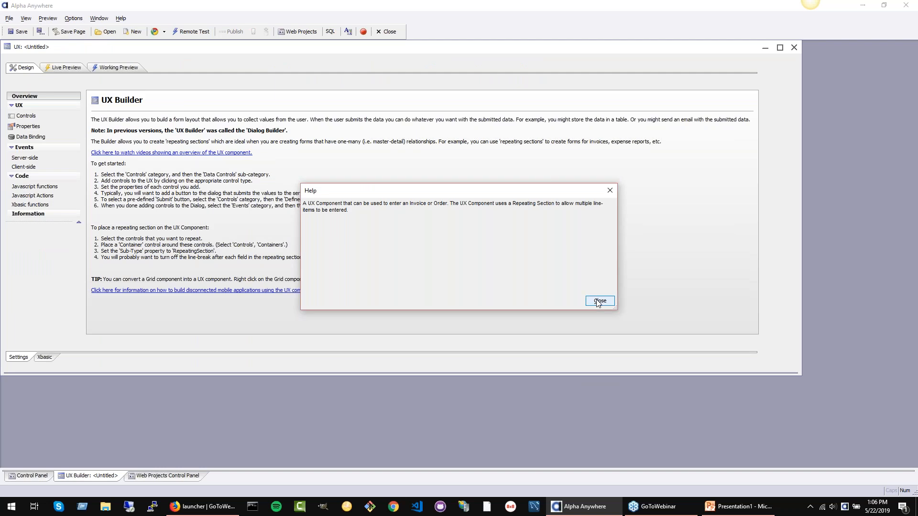
pyautogui.click(27, 116)
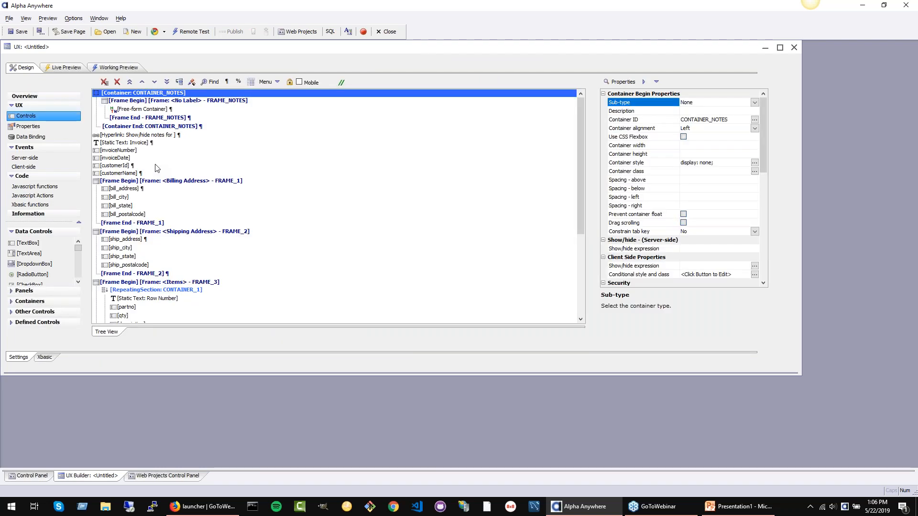
# Step: Save the UX component as mainComponent in the Default project and select it in the web project's file list
pyautogui.click(19, 32)
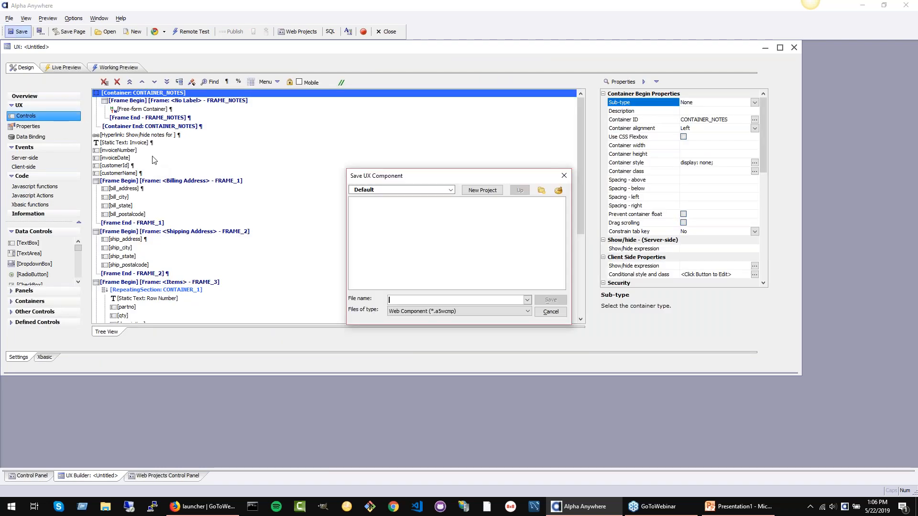
pyautogui.write('mainComponent')
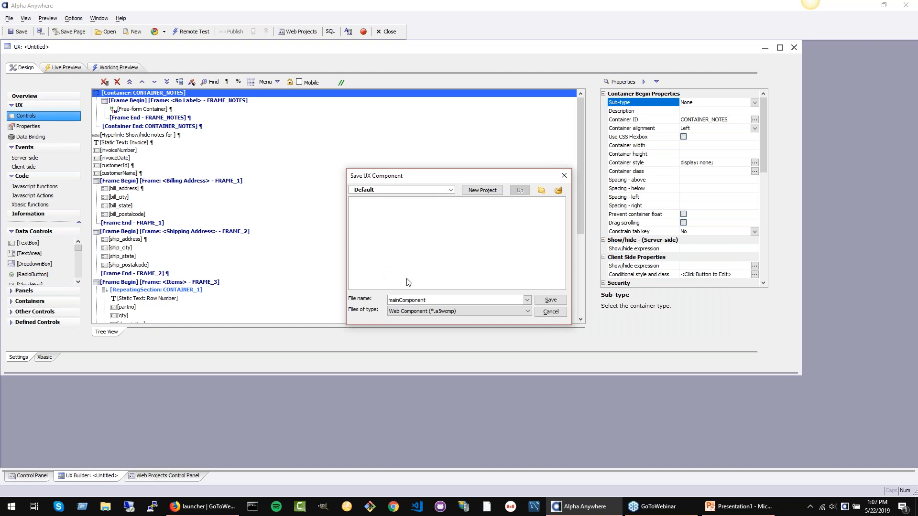
pyautogui.click(551, 300)
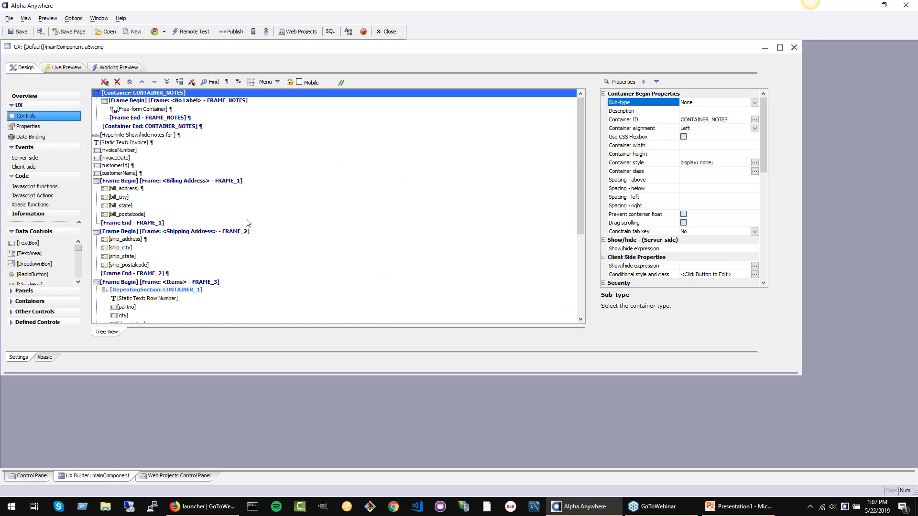
pyautogui.click(178, 476)
pyautogui.click(123, 128)
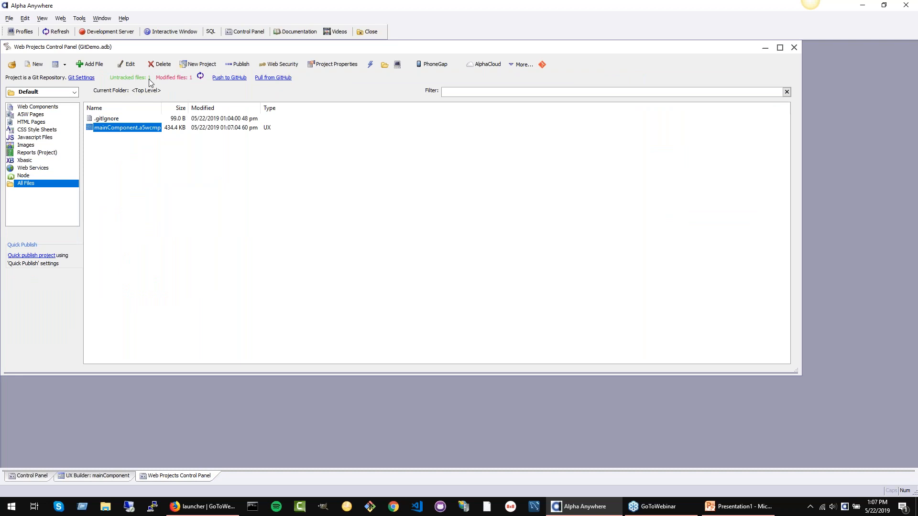
# Step: Review the files offered for a Git commit from both the modified and the untracked file counts, without committing
pyautogui.click(169, 79)
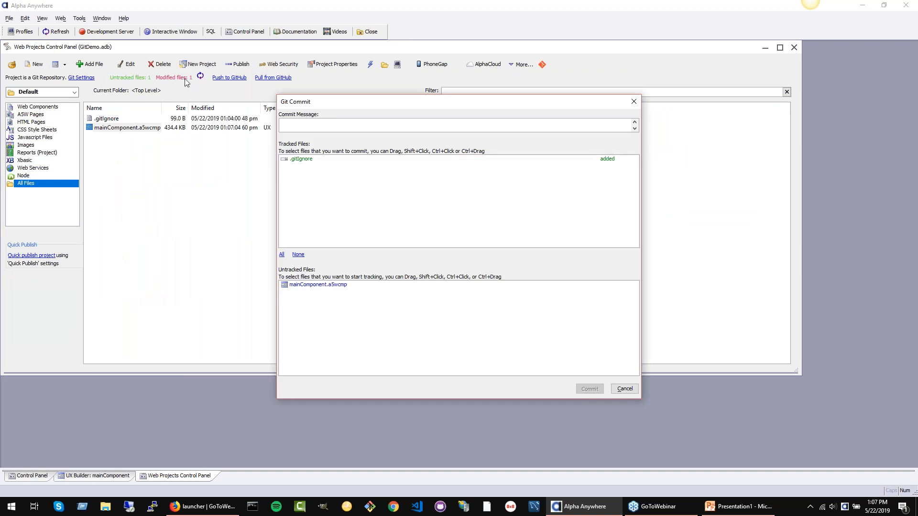
pyautogui.click(634, 101)
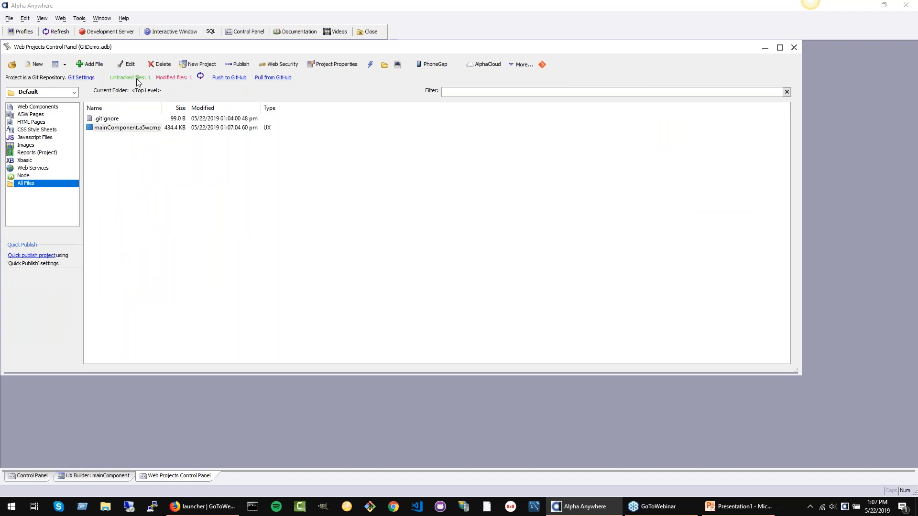
pyautogui.click(135, 78)
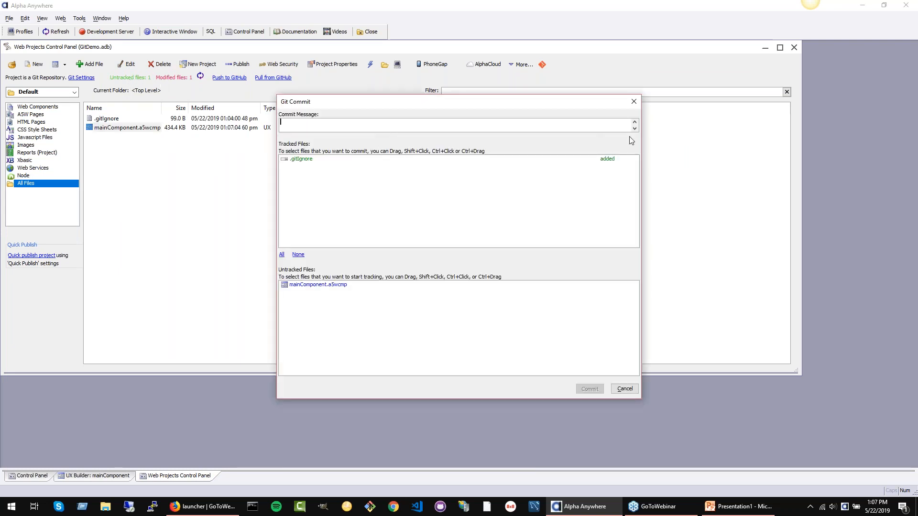
pyautogui.click(634, 101)
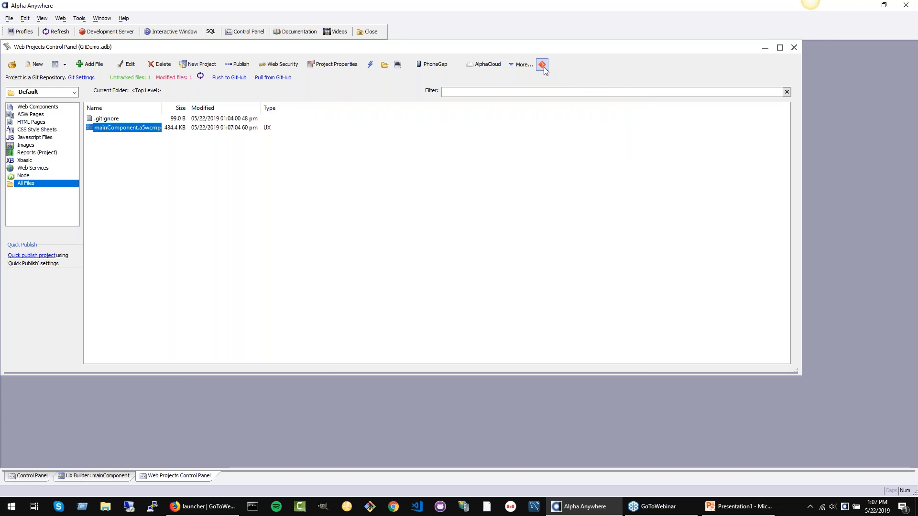
# Step: Commit the tracked .gitIgnore file to the repository with the message "Added Git Ignore File."
pyautogui.click(543, 66)
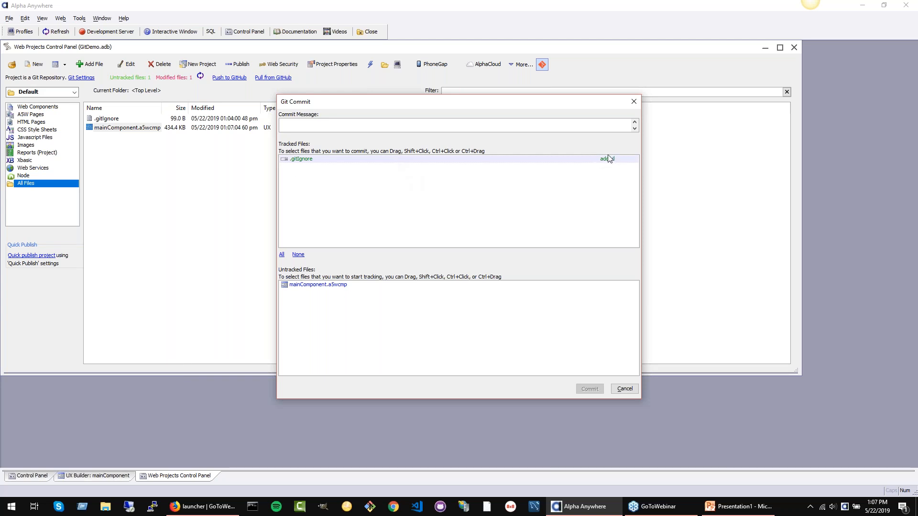
pyautogui.write('Added Git Ignore File.')
pyautogui.click(587, 391)
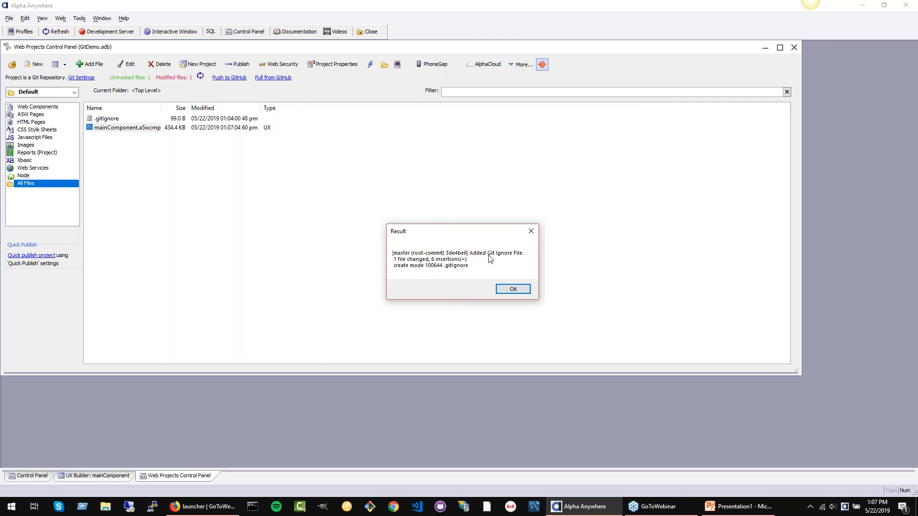
# Step: Commit the untracked mainComponent.a5wcmp file to the repository with the message "Add main component."
pyautogui.click(509, 289)
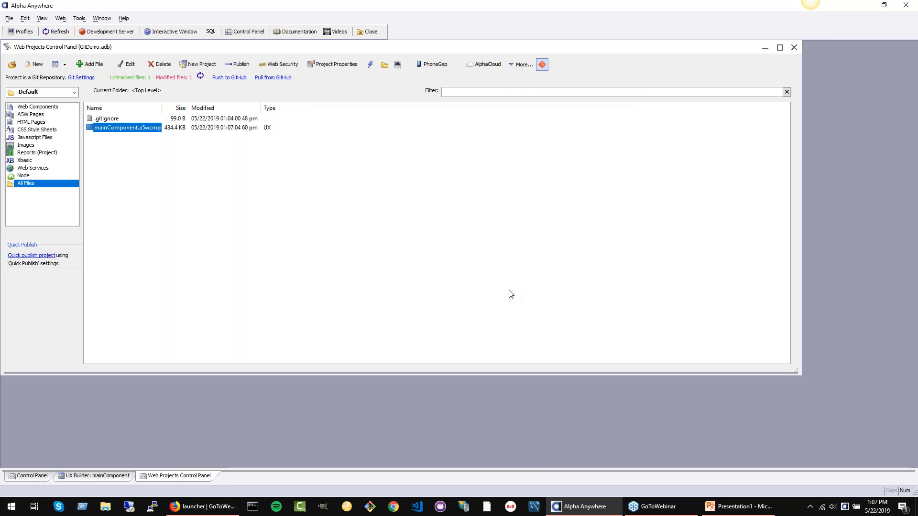
pyautogui.click(543, 64)
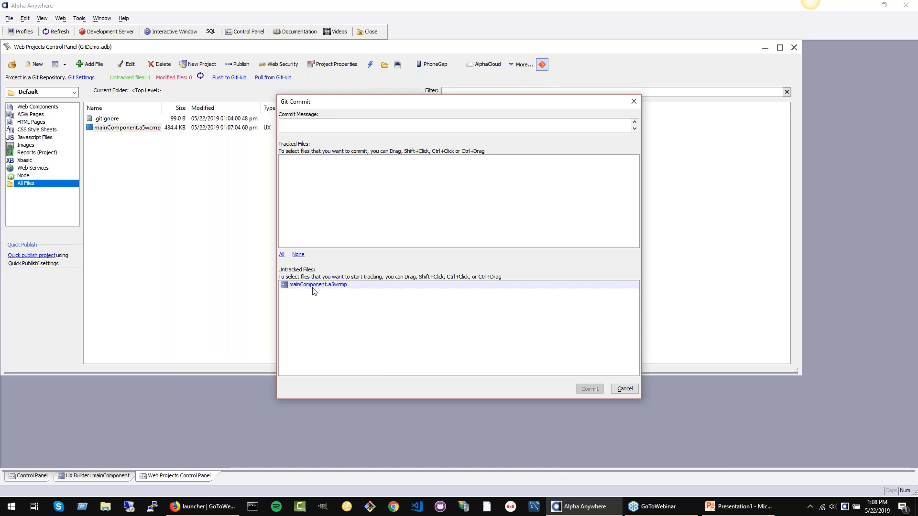
pyautogui.click(359, 124)
pyautogui.write('Add main component.')
pyautogui.click(587, 389)
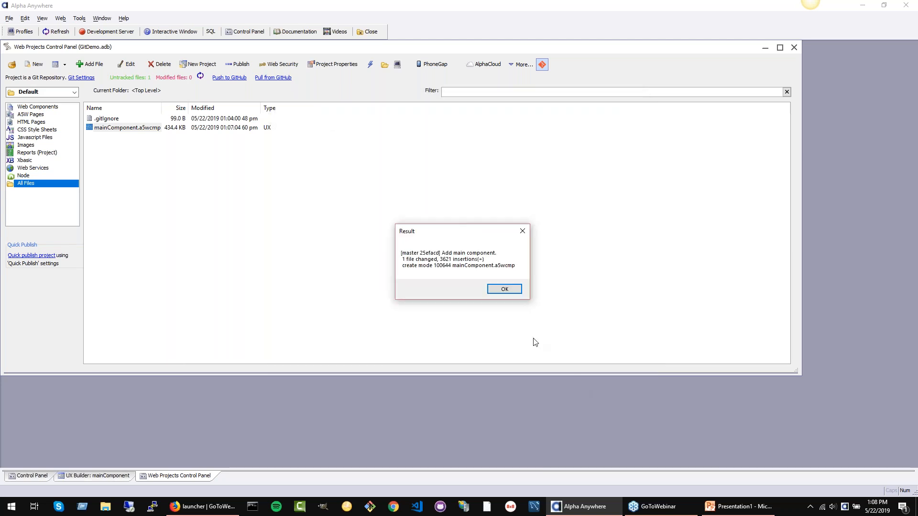
pyautogui.click(503, 289)
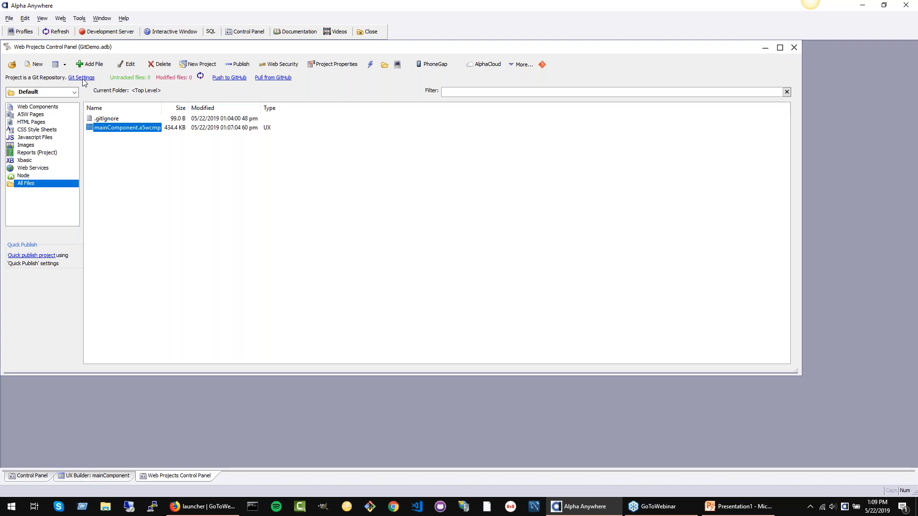
pyautogui.click(125, 19)
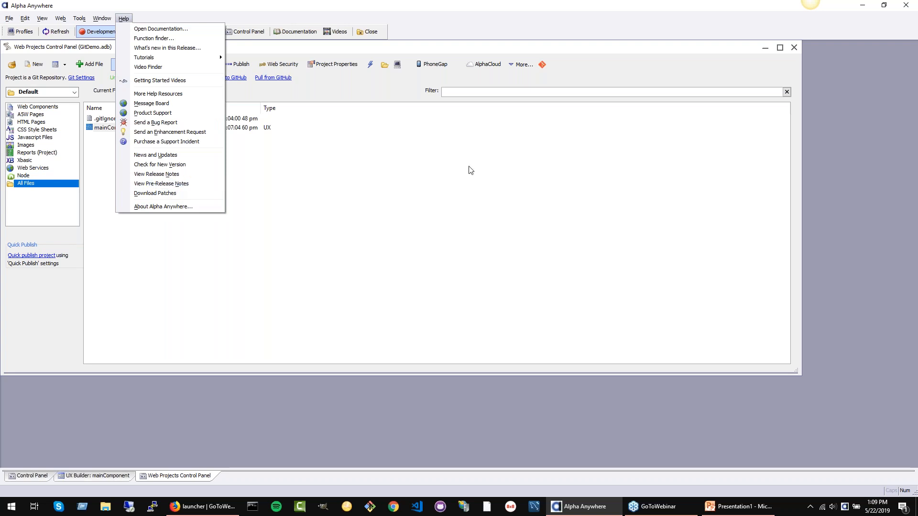
pyautogui.click(161, 184)
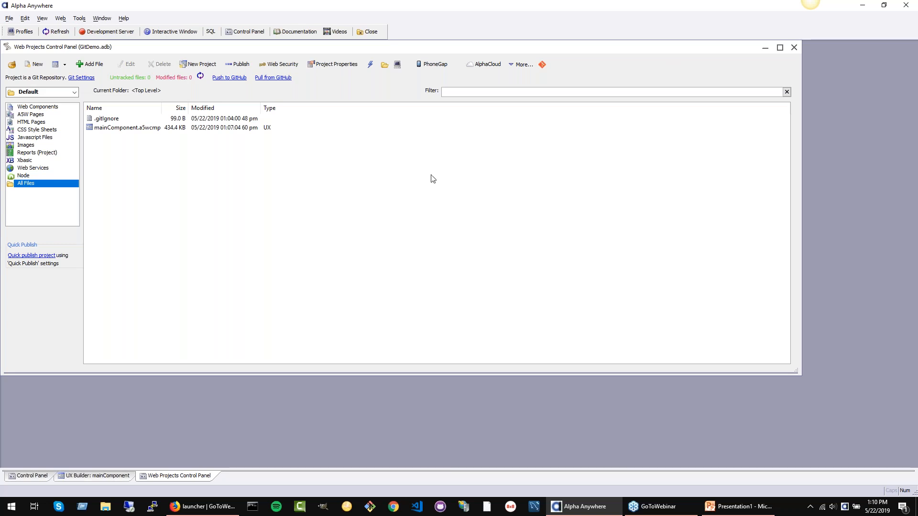
# Step: Switch to Firefox and open a new browser tab
pyautogui.moveTo(194, 511)
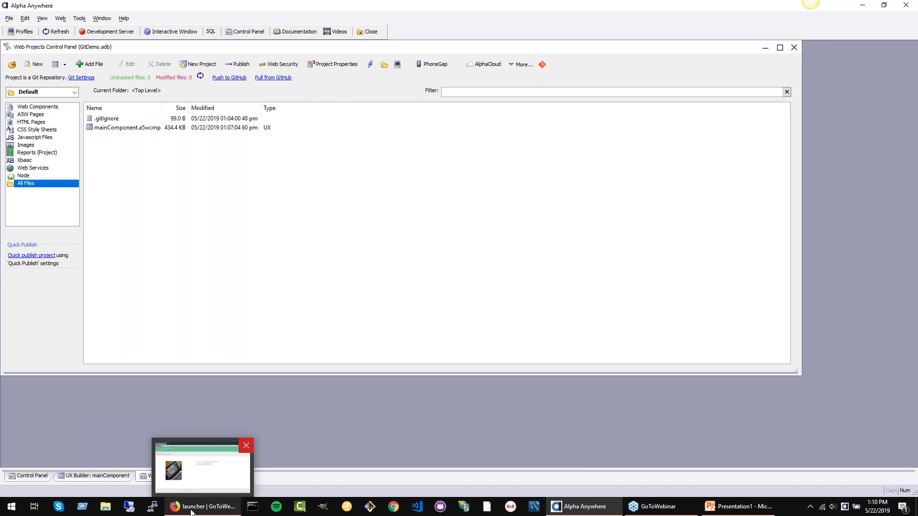
pyautogui.click(192, 511)
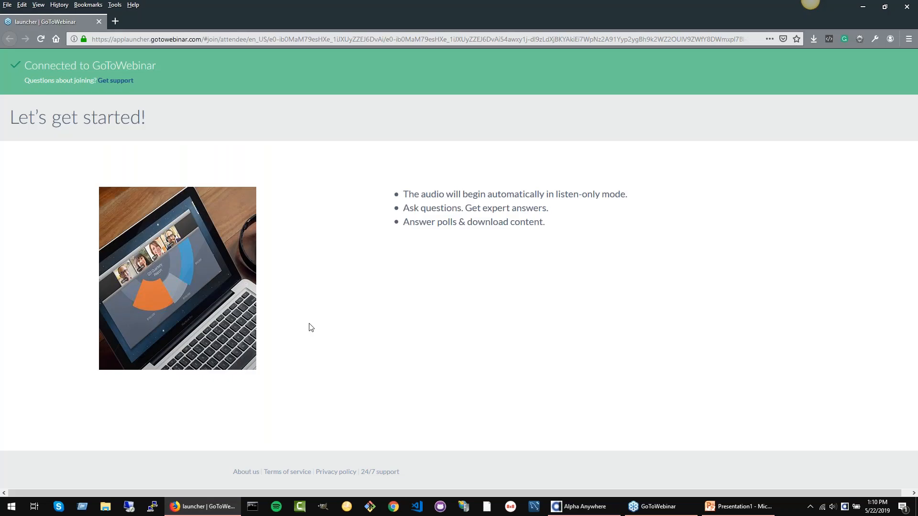
pyautogui.click(115, 21)
pyautogui.write('git')
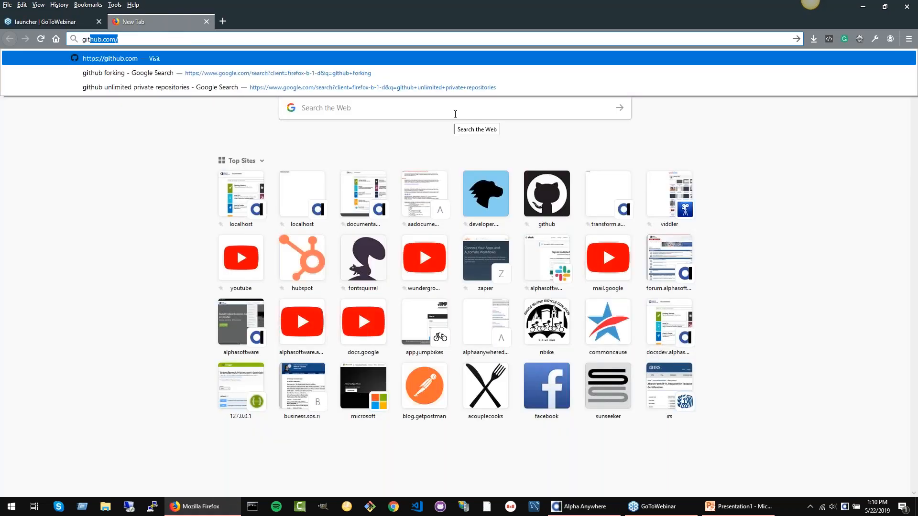
pyautogui.write('.')
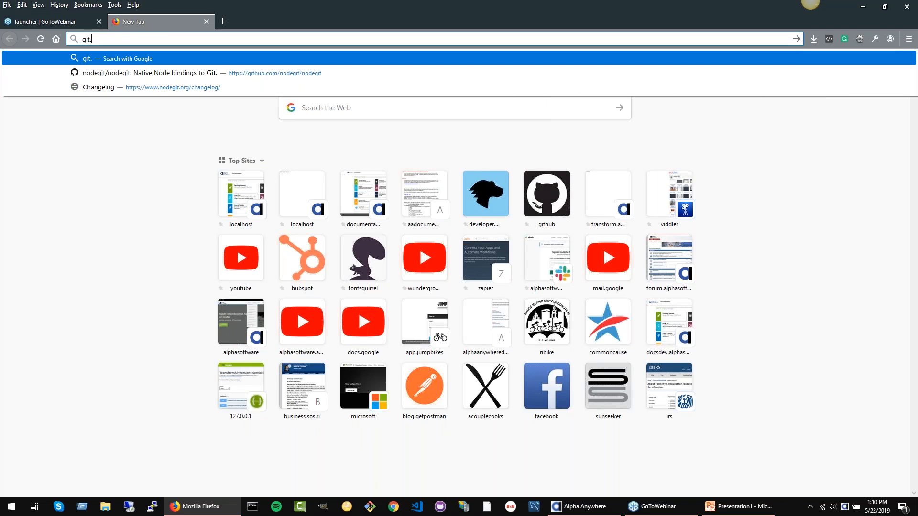
pyautogui.press('BackSpace')
pyautogui.press('BackSpace')
pyautogui.press('BackSpace')
pyautogui.press('BackSpace')
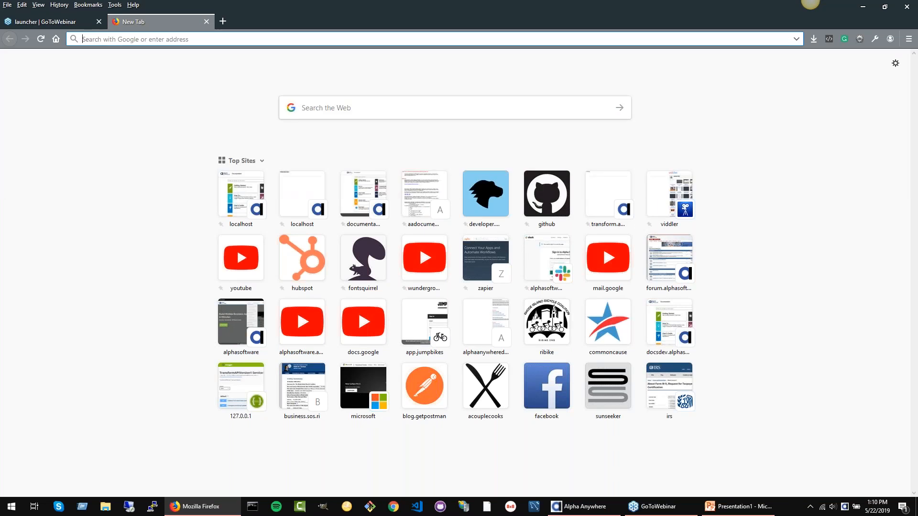
pyautogui.write('git')
pyautogui.press('Return')
pyautogui.doubleClick(118, 38)
pyautogui.click(119, 38)
pyautogui.click(224, 38)
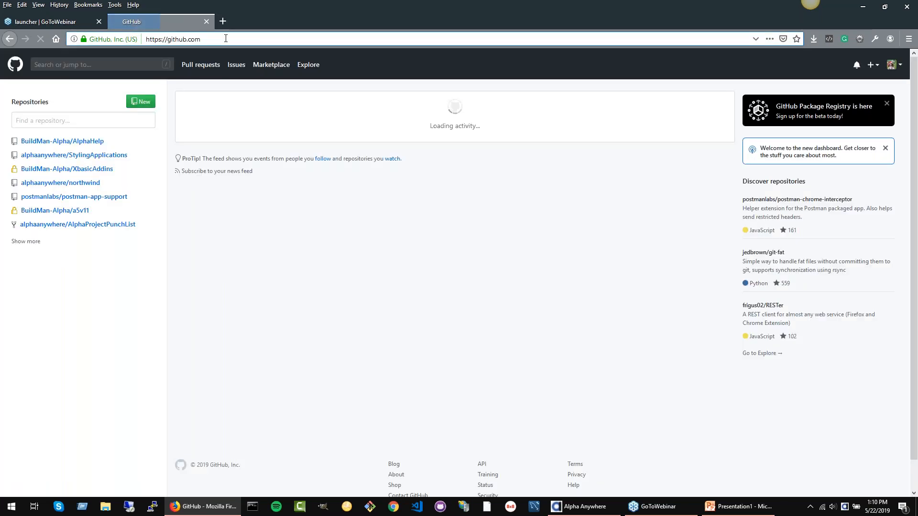
pyautogui.doubleClick(226, 39)
pyautogui.tripleClick(226, 38)
# Step: Search Google for "git" and open the Git - Downloads page on git-scm.com
pyautogui.write('google.com/')
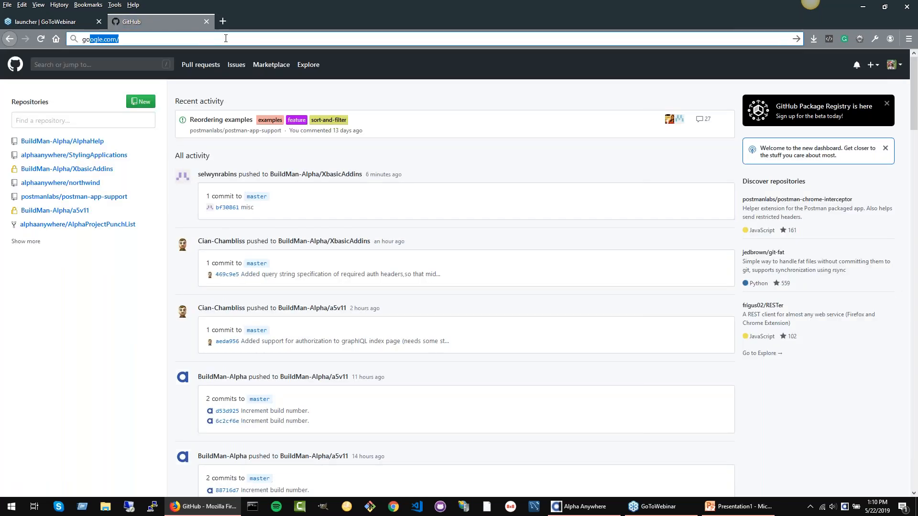
pyautogui.press('Return')
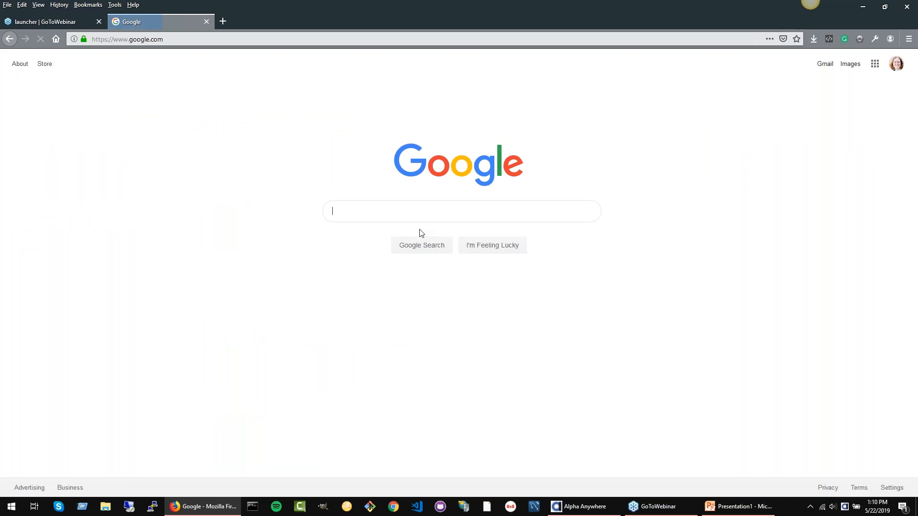
pyautogui.write('git')
pyautogui.press('Return')
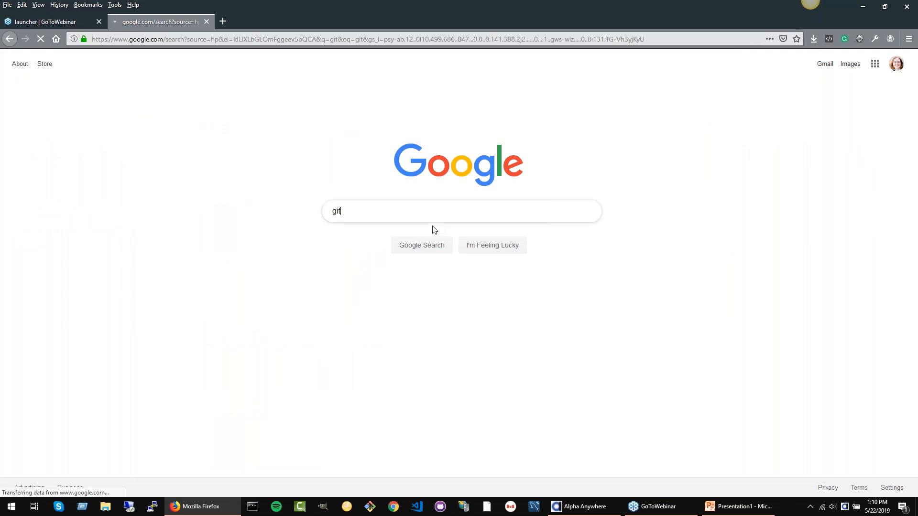
pyautogui.scroll(-2, 188, 359)
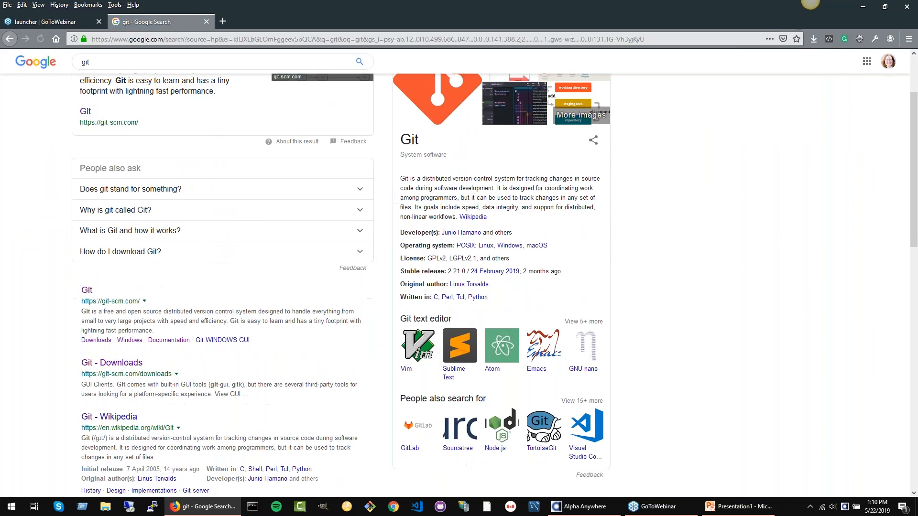
pyautogui.click(112, 361)
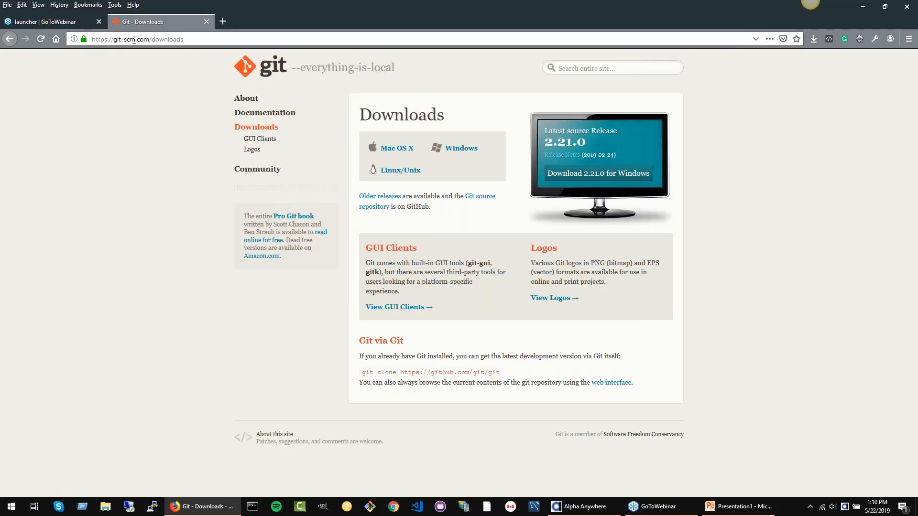
# Step: Download Git for Windows from the Git downloads page and save the Git-2.21.0-64-bit.exe installer
pyautogui.click(212, 39)
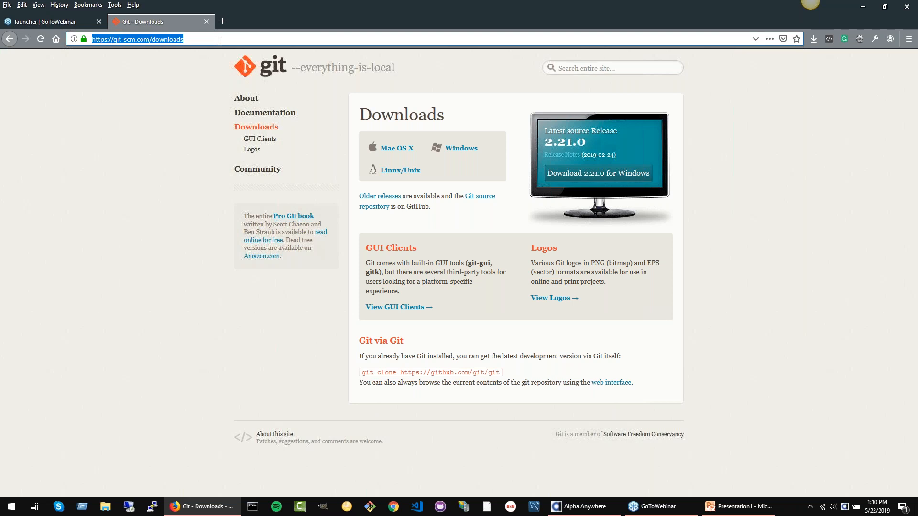
pyautogui.click(910, 31)
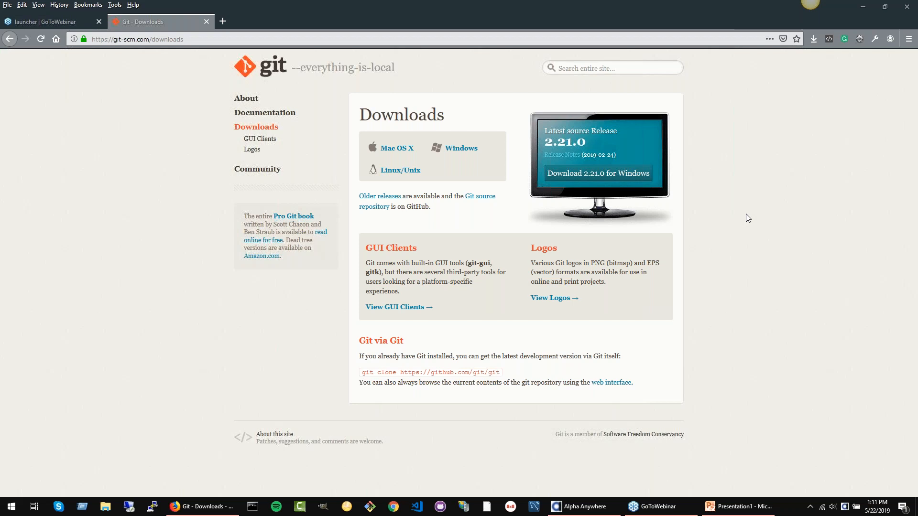
pyautogui.click(112, 39)
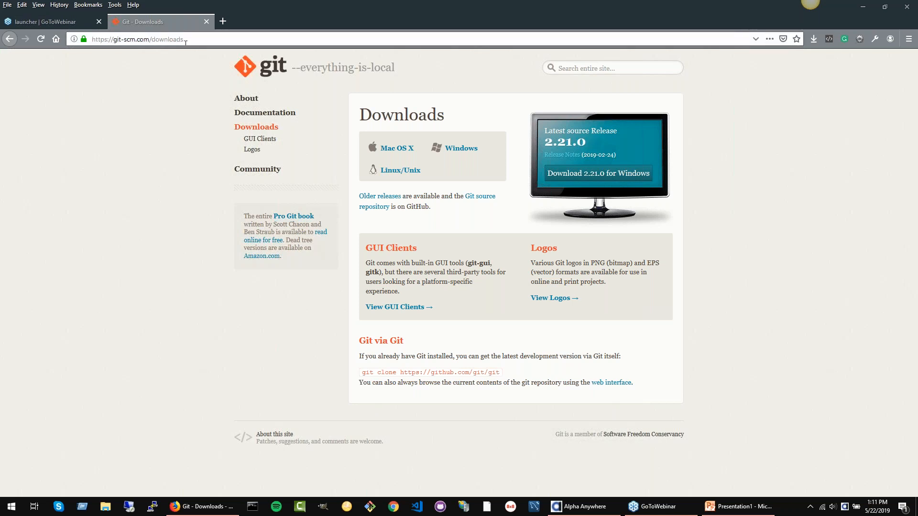
pyautogui.click(471, 149)
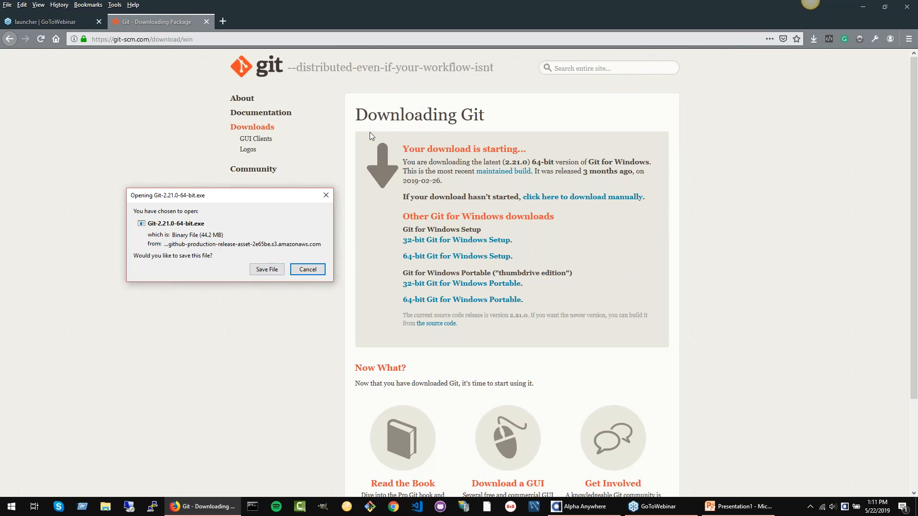
pyautogui.click(267, 271)
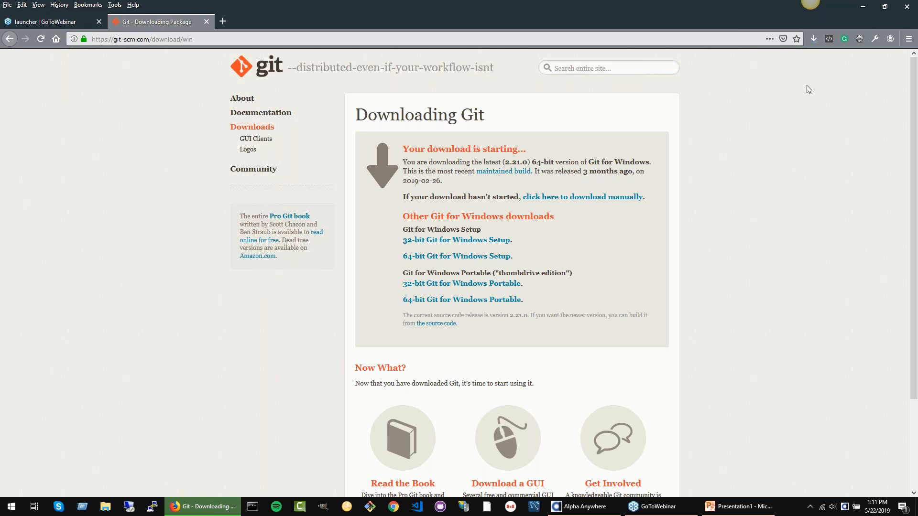
# Step: Run the downloaded Git-2.21.0-64-bit(1).exe as administrator, allow it to make changes, and close the Downloads folder
pyautogui.click(814, 40)
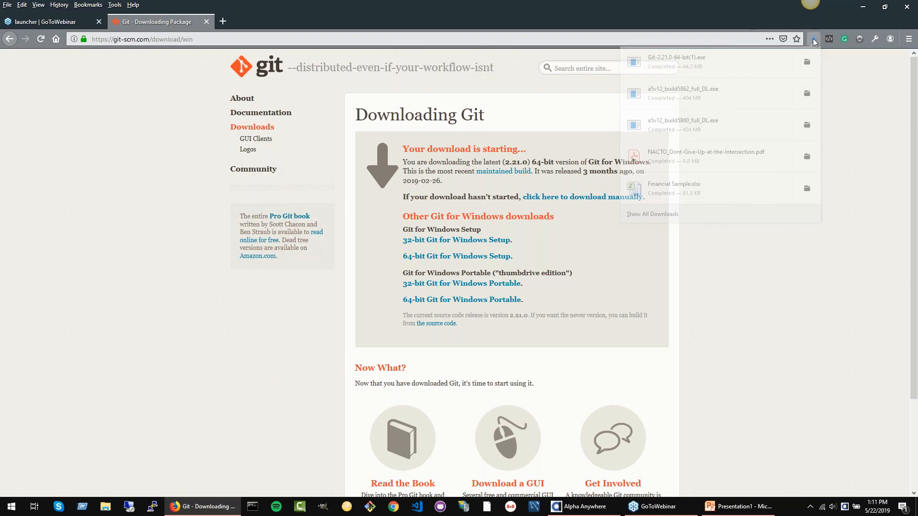
pyautogui.click(738, 381)
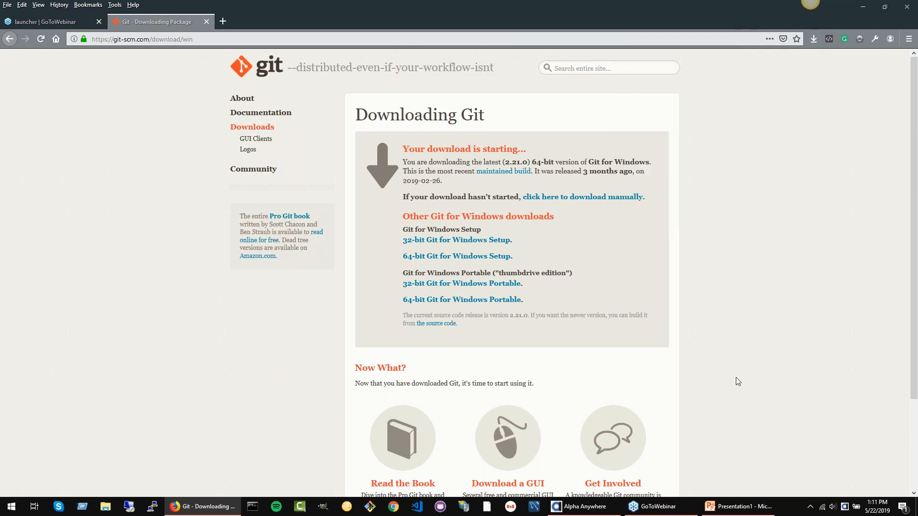
pyautogui.rightClick(502, 317)
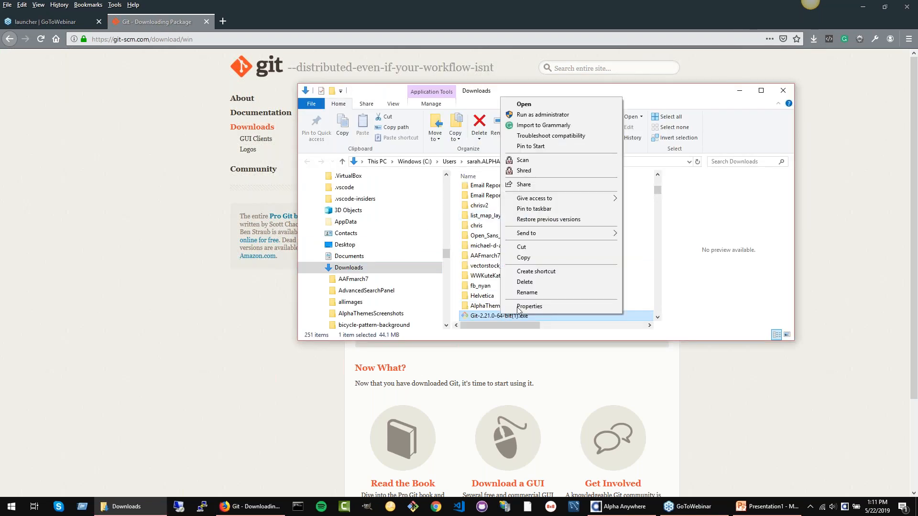
pyautogui.click(587, 114)
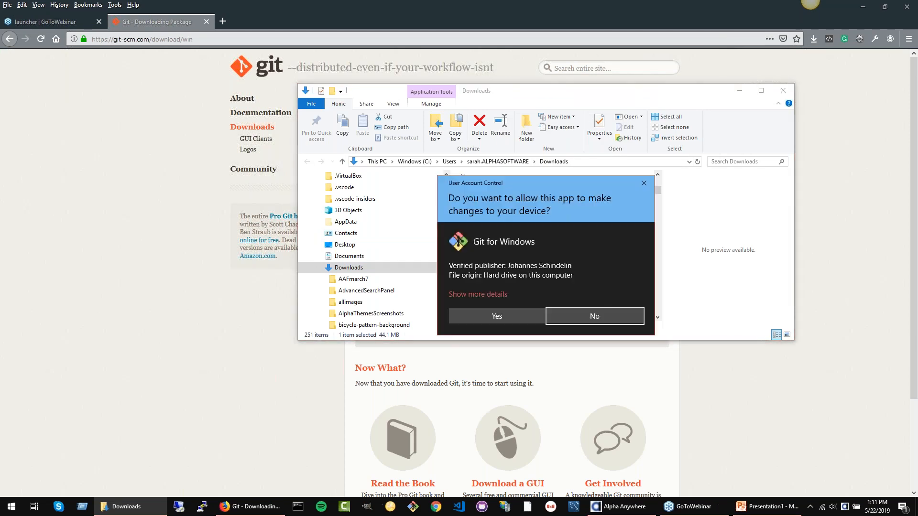
pyautogui.click(502, 317)
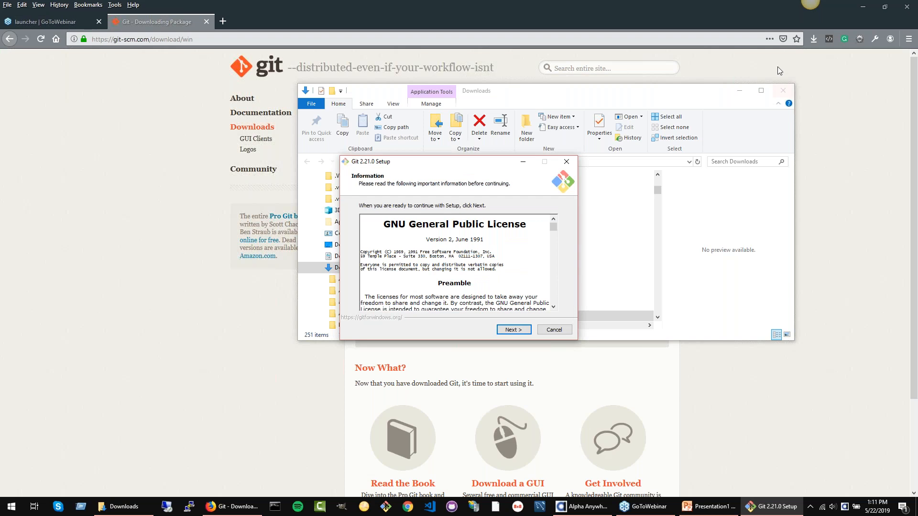
pyautogui.click(783, 91)
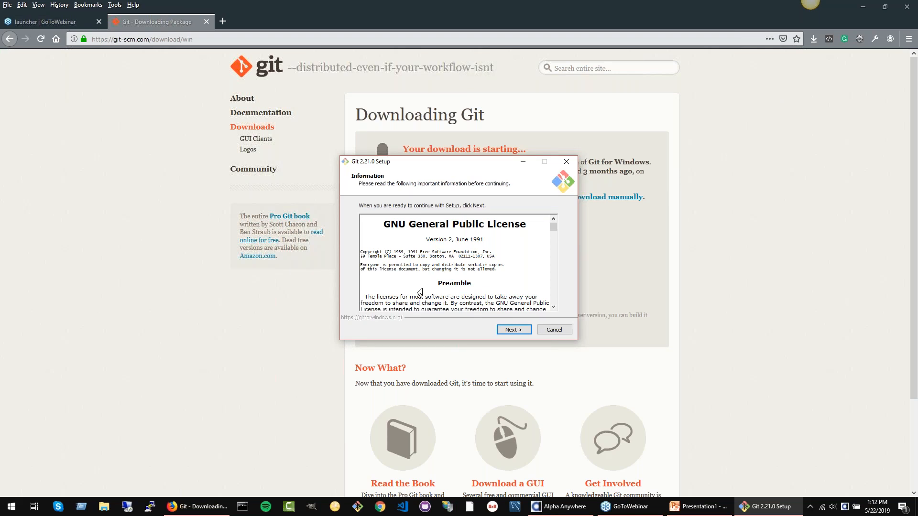
# Step: Proceed past the licence information and default components in Git setup, and choose Vim as Git's default editor
pyautogui.click(511, 330)
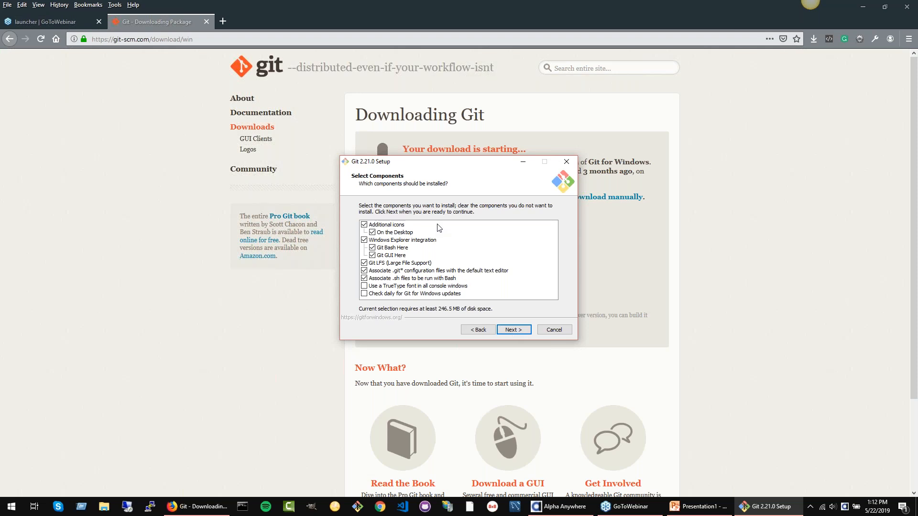
pyautogui.click(514, 330)
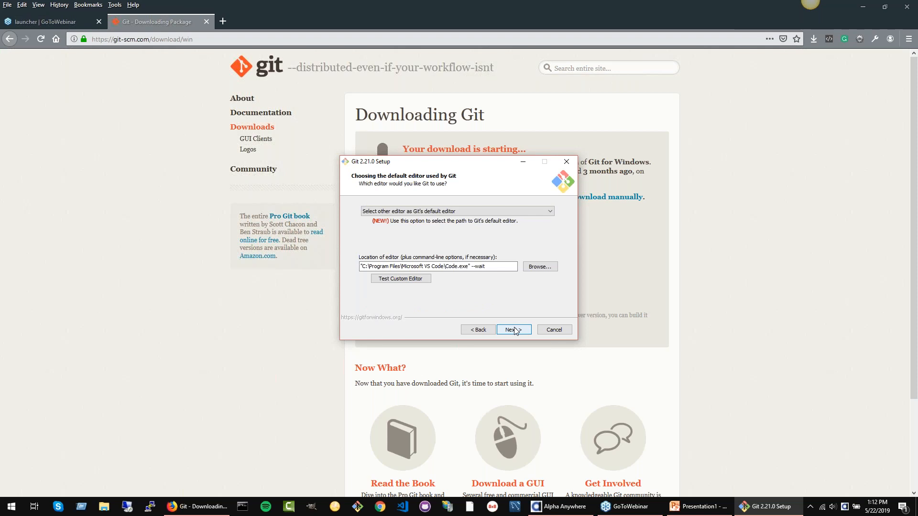
pyautogui.click(378, 214)
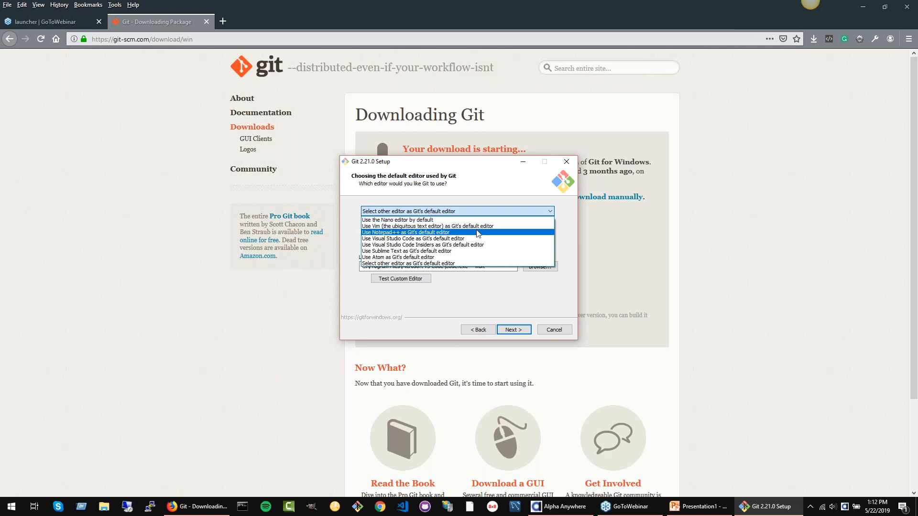
pyautogui.click(498, 226)
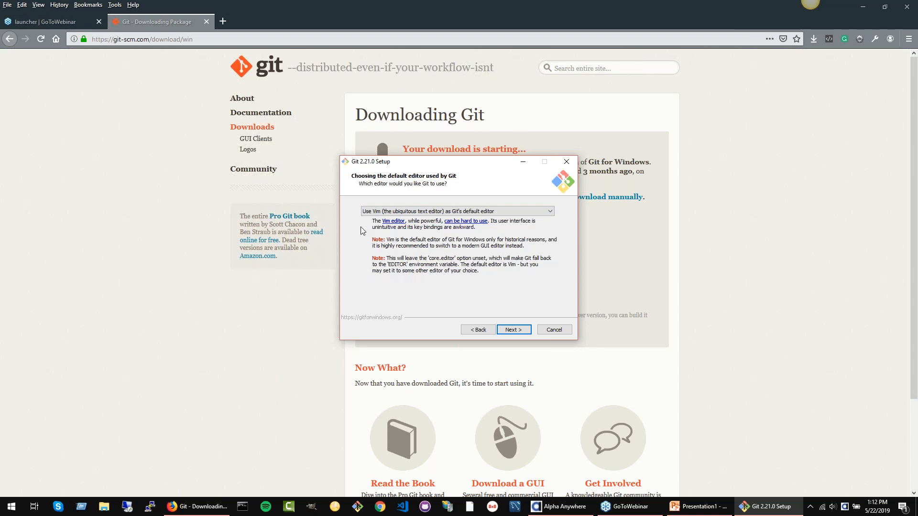
# Step: Try Visual Studio Code and Notepad++ as Git's default editor
pyautogui.click(484, 213)
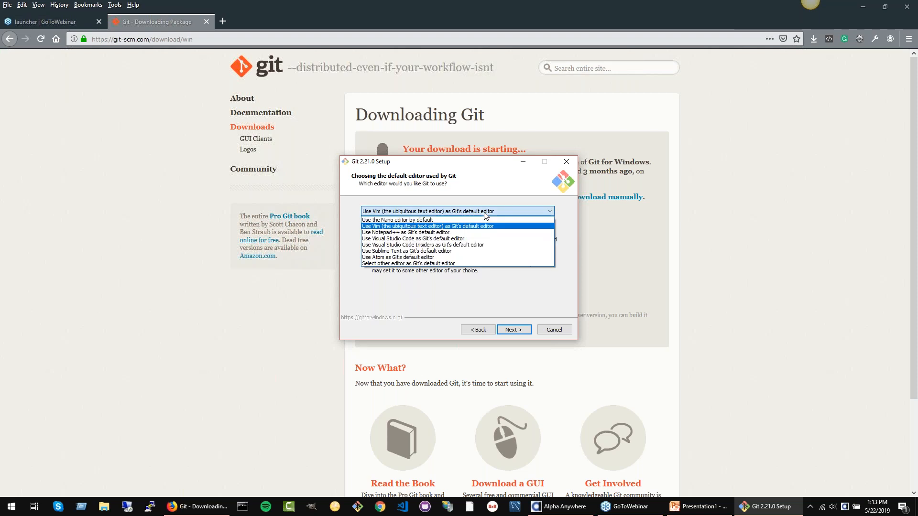
pyautogui.click(485, 213)
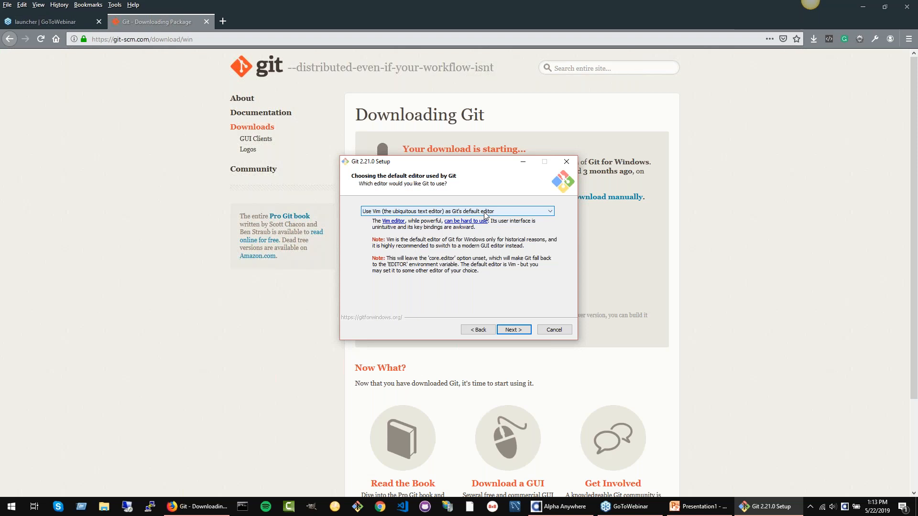
pyautogui.click(485, 214)
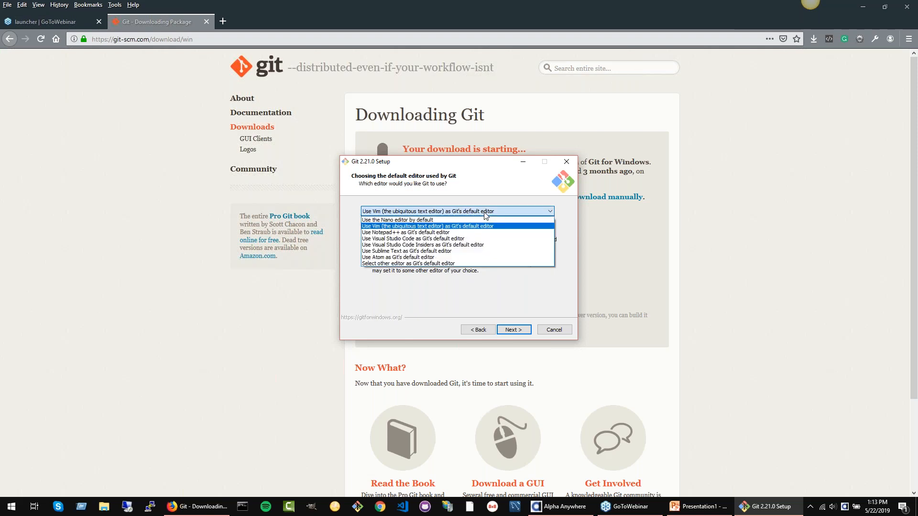
pyautogui.click(482, 238)
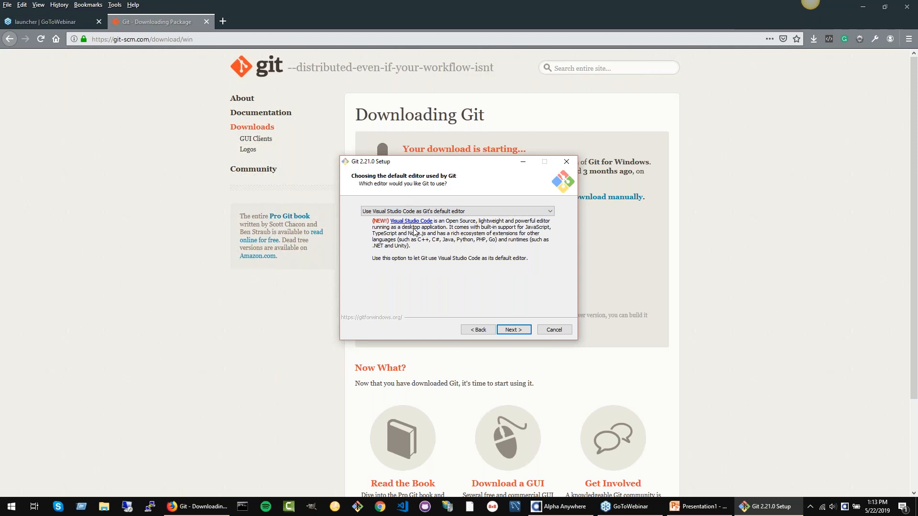
pyautogui.click(522, 212)
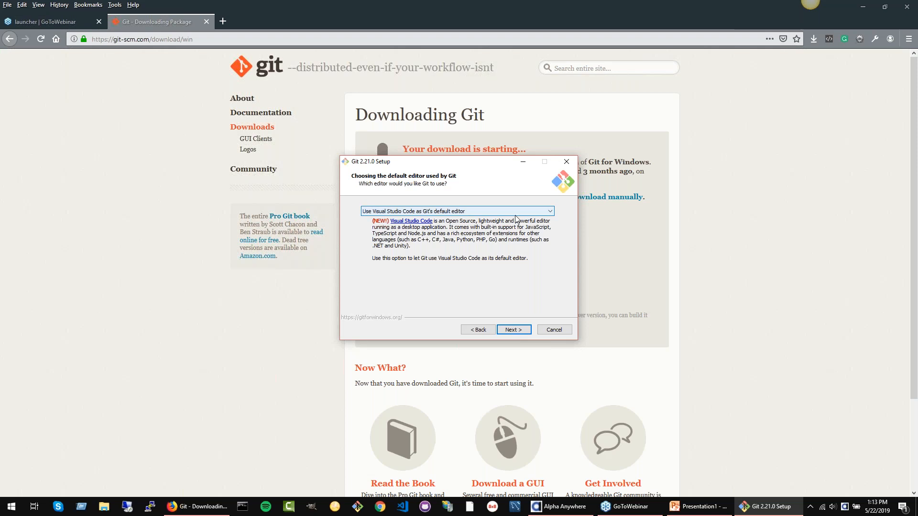
pyautogui.click(511, 233)
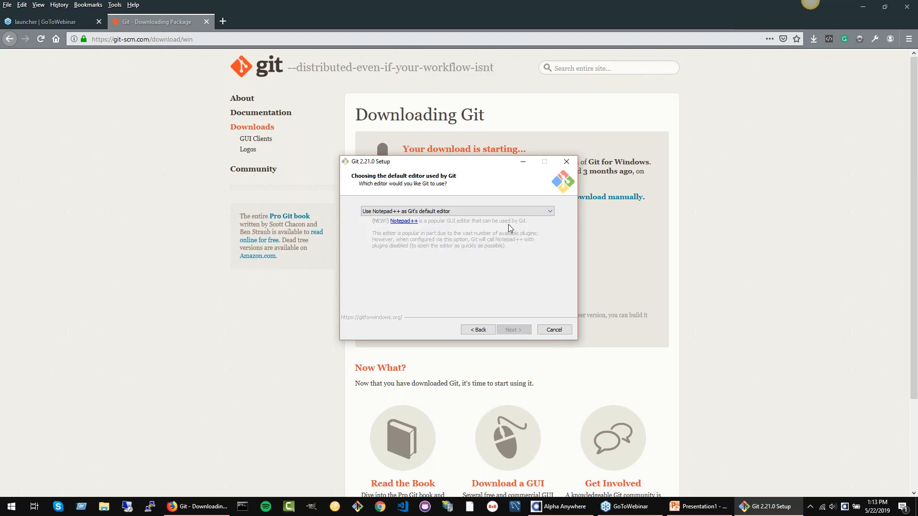
# Step: Set Git's default editor back to Vim and continue to the PATH environment options
pyautogui.click(507, 215)
pyautogui.click(508, 228)
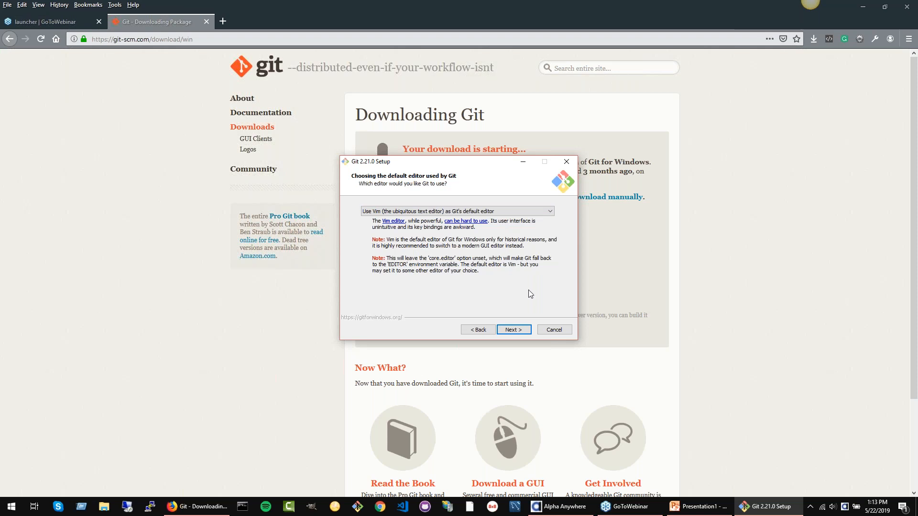
pyautogui.click(523, 330)
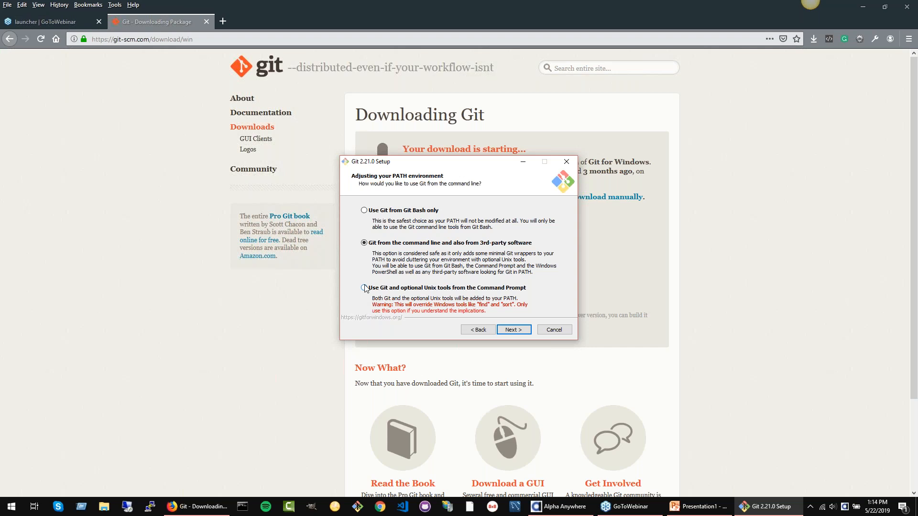
# Step: Accept the command line and 3rd-party PATH, OpenSSH, Windows Secure Channel, as-is line ending and MinTTY options
pyautogui.click(512, 334)
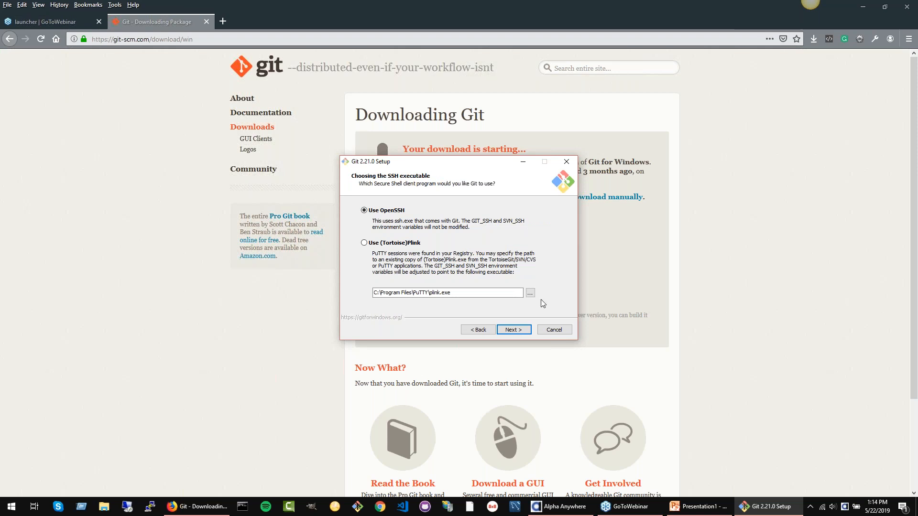
pyautogui.click(521, 332)
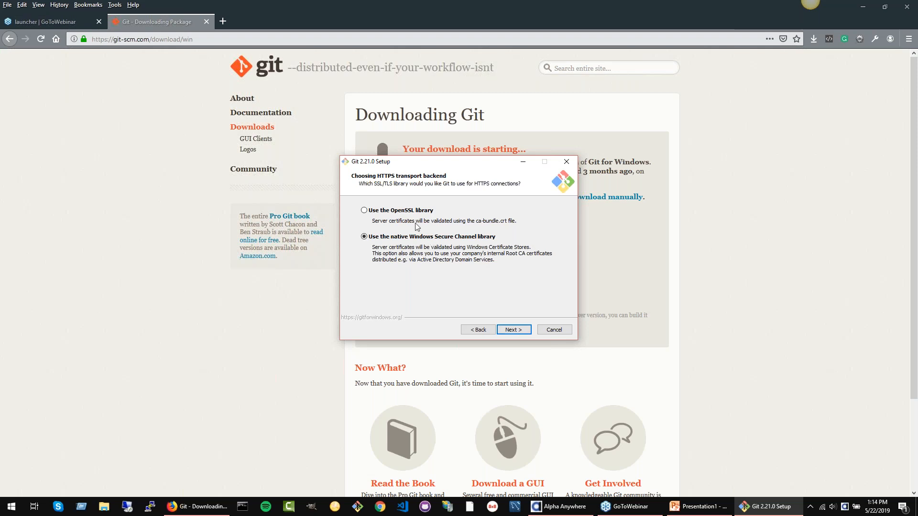
pyautogui.click(517, 331)
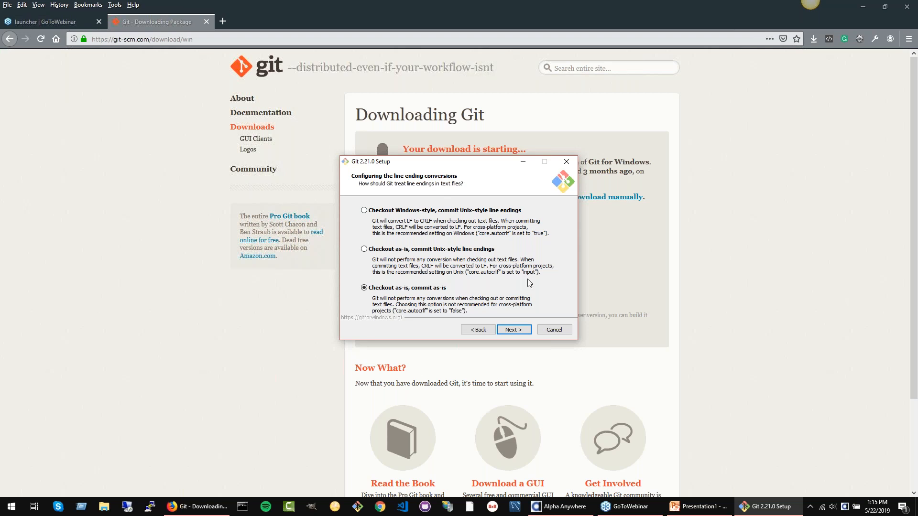
pyautogui.click(515, 331)
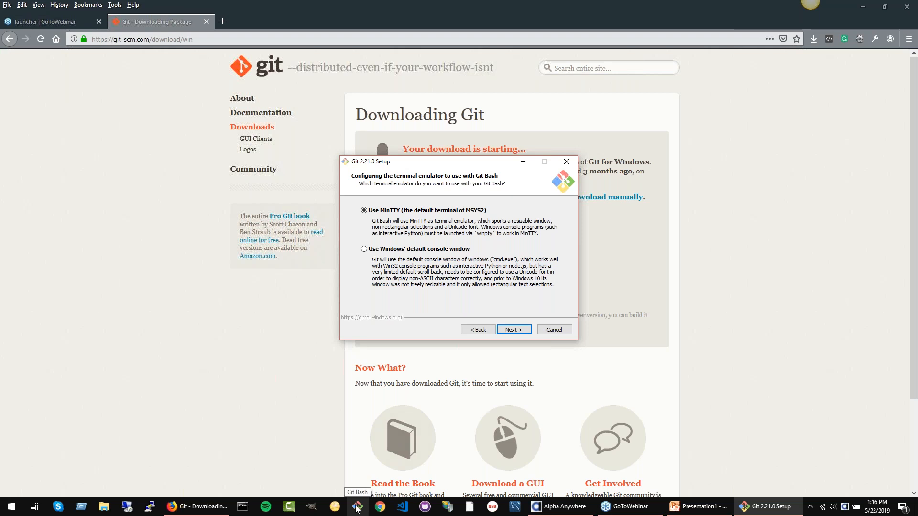
pyautogui.click(519, 332)
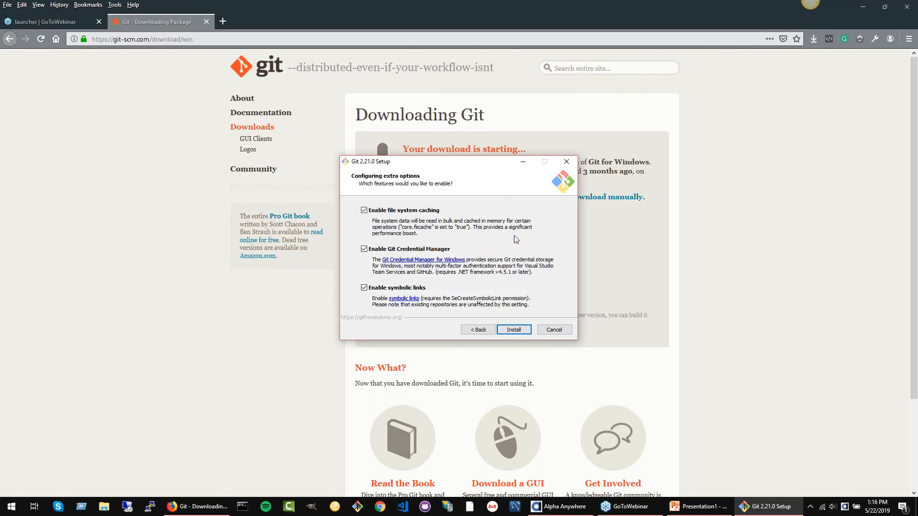
# Step: Disable symbolic links, Git Credential Manager and file system caching, and exit the Git setup without installing
pyautogui.click(364, 288)
pyautogui.click(364, 249)
pyautogui.click(364, 211)
pyautogui.click(553, 332)
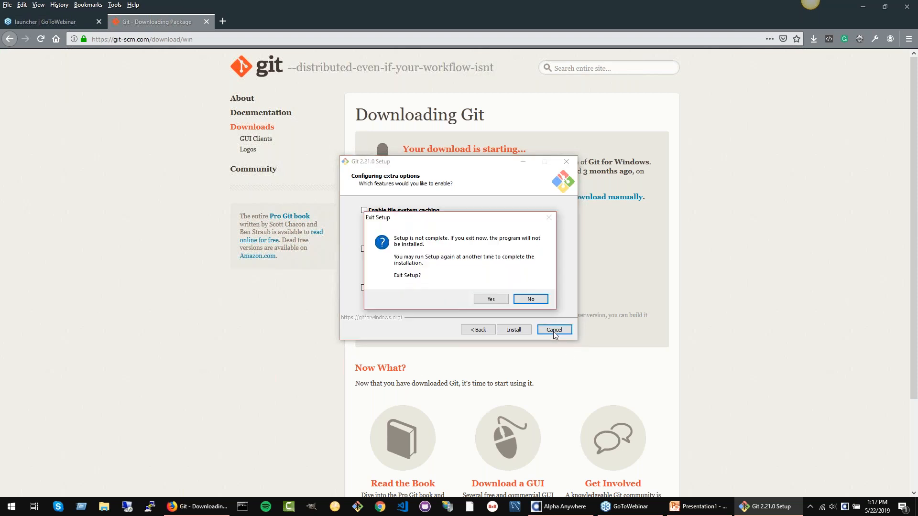
pyautogui.click(491, 299)
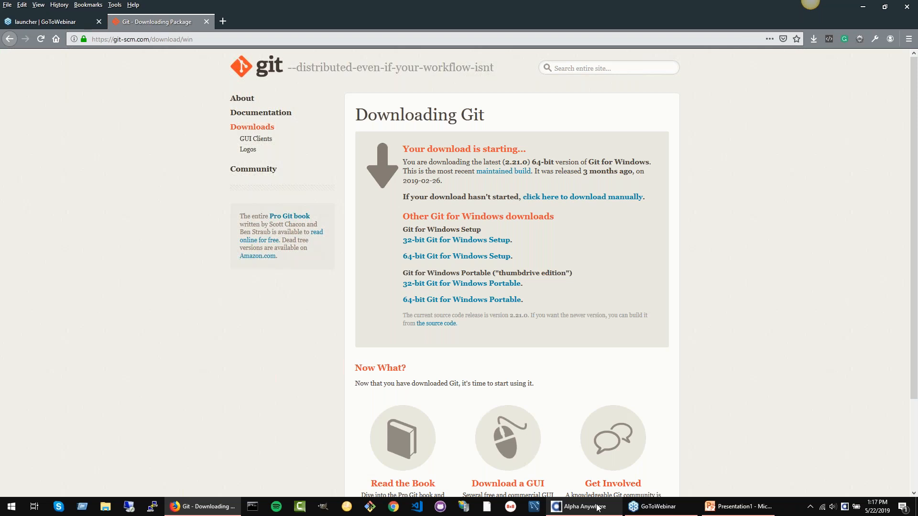
# Step: Switch to Alpha Anywhere and open the Default project's folder in Windows Explorer
pyautogui.moveTo(597, 508)
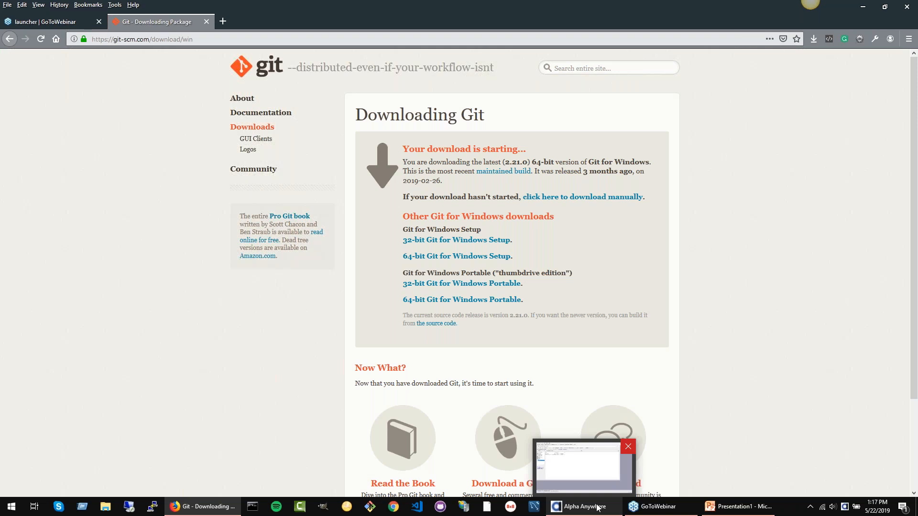
pyautogui.click(597, 508)
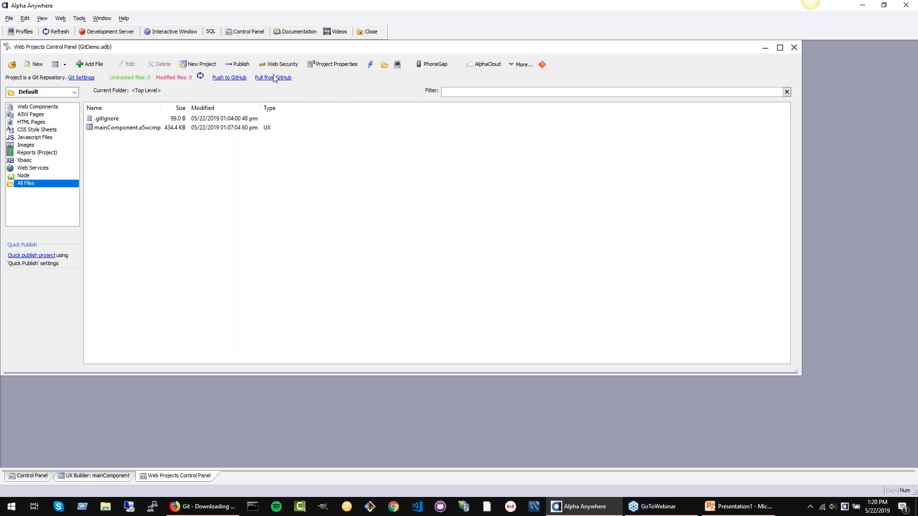
pyautogui.click(384, 66)
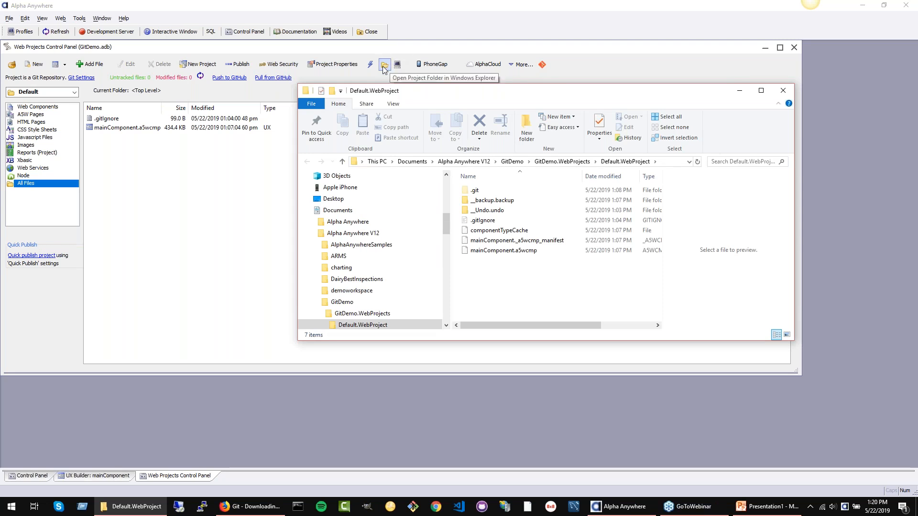
# Step: Browse the project's hidden .git folder down through logs and refs to the heads folder
pyautogui.moveTo(496, 197)
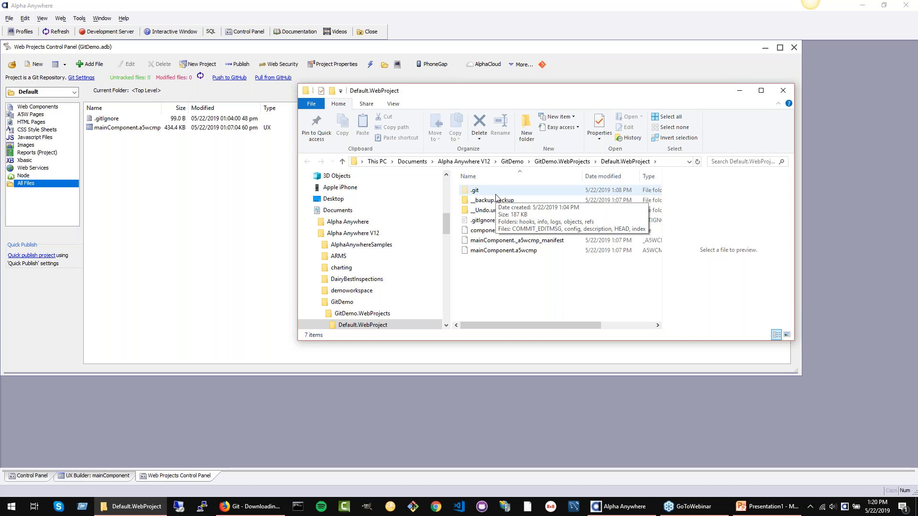
pyautogui.doubleClick(496, 194)
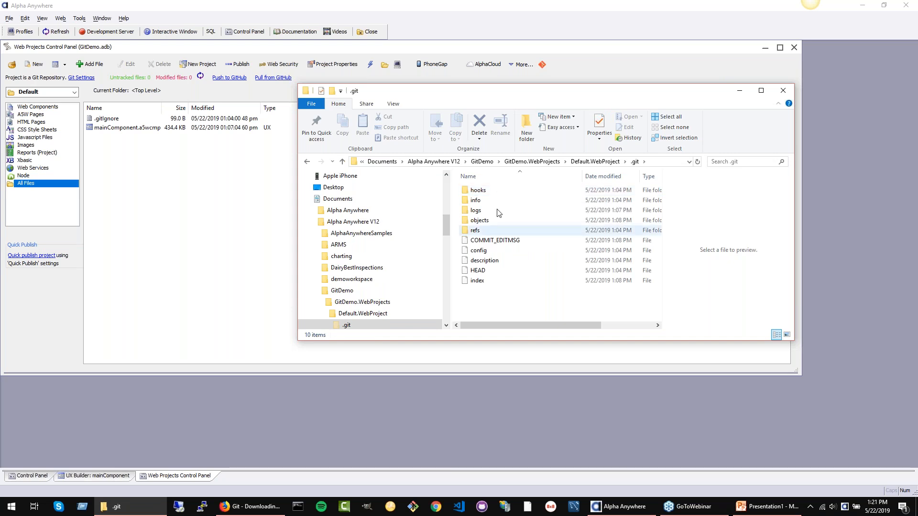
pyautogui.doubleClick(497, 210)
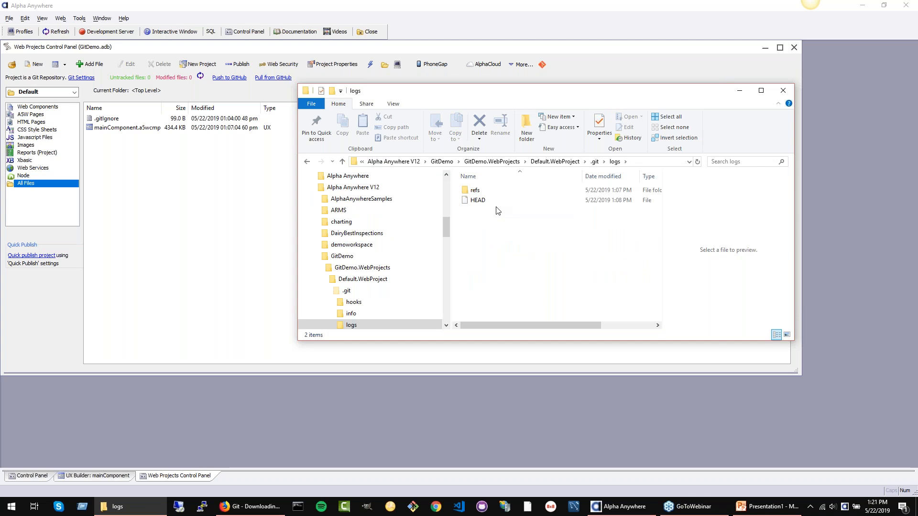
pyautogui.doubleClick(474, 190)
pyautogui.doubleClick(468, 192)
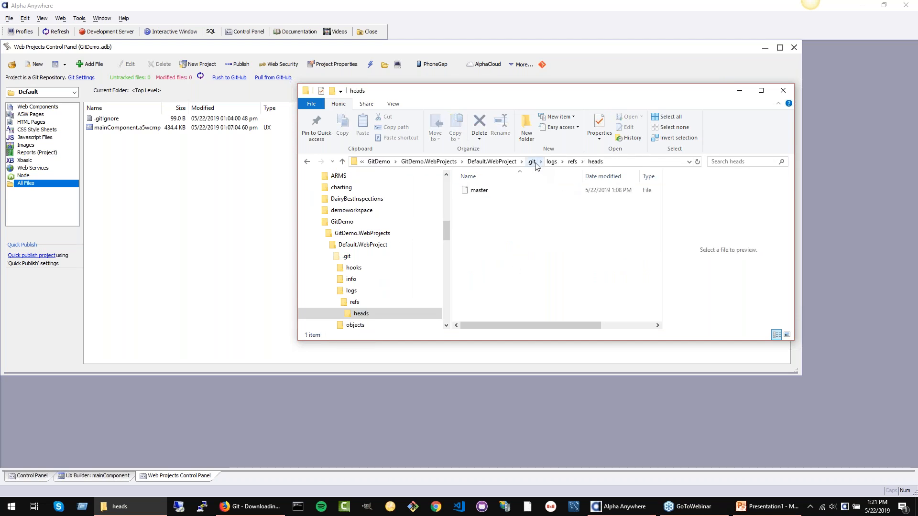
# Step: Go back up through .git to the Default.WebProject folder and close the Explorer window
pyautogui.click(532, 162)
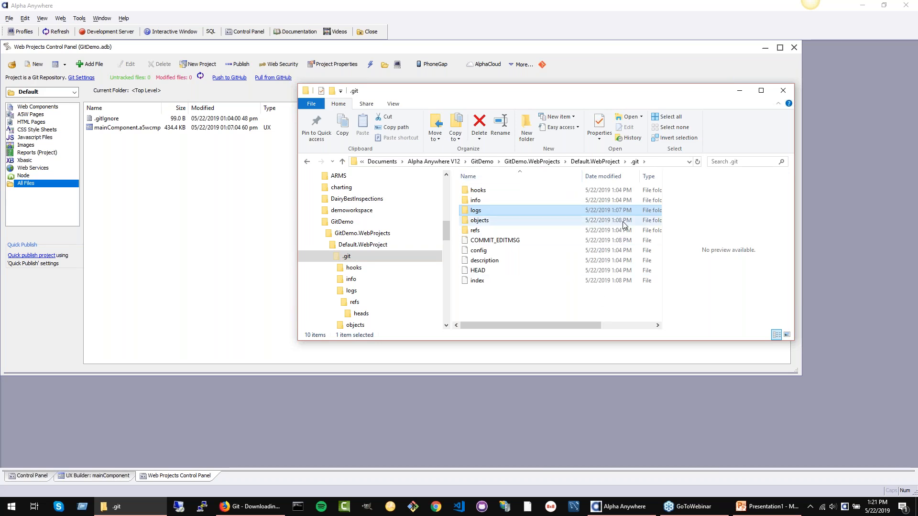
pyautogui.click(595, 162)
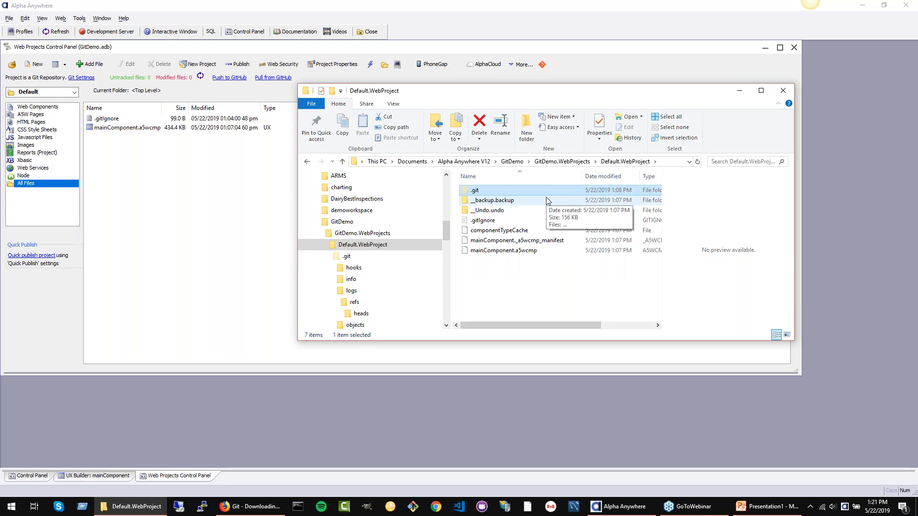
pyautogui.click(784, 91)
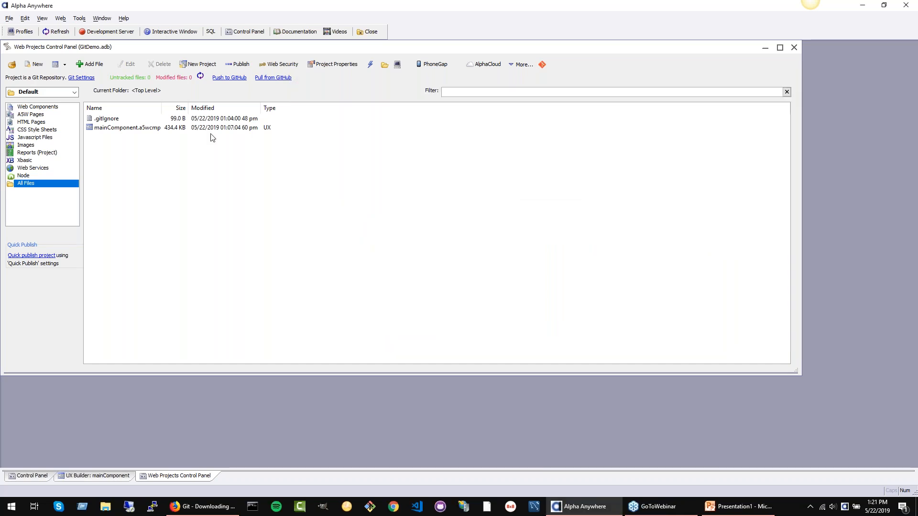
# Step: Switch to Firefox and open GitHub in a new browser tab
pyautogui.click(230, 508)
pyautogui.click(222, 22)
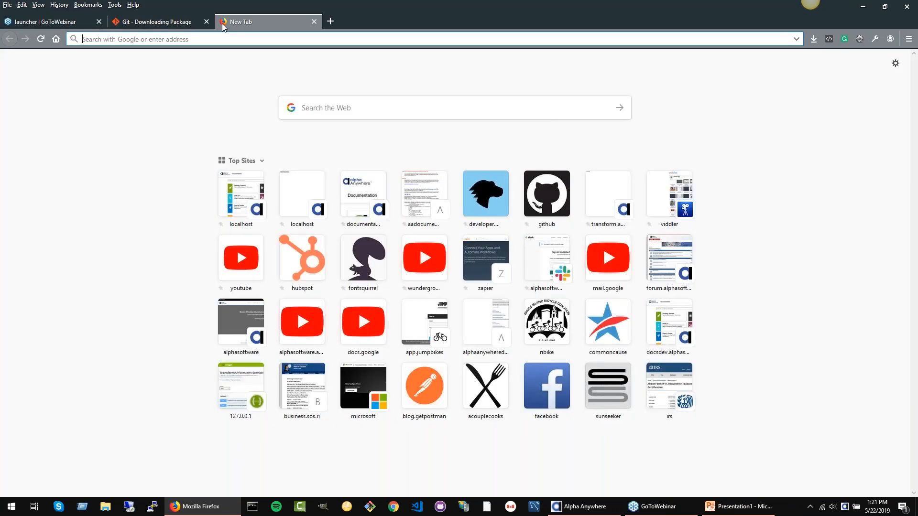
pyautogui.write('Alpha An')
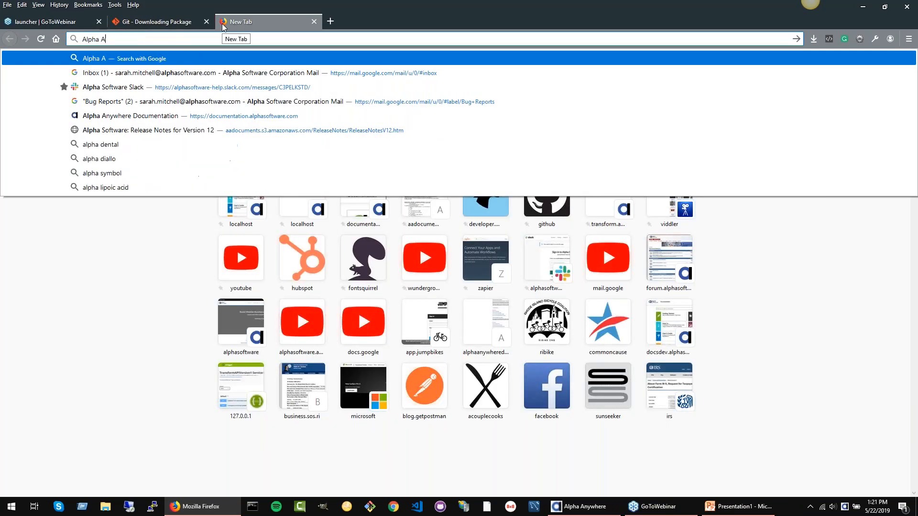
pyautogui.press('BackSpace')
pyautogui.press('BackSpace')
pyautogui.press('BackSpace')
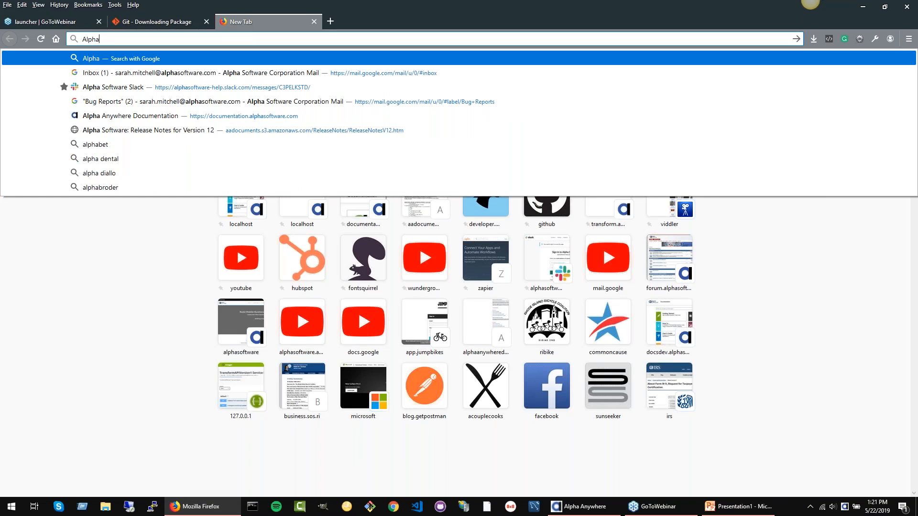
pyautogui.click(547, 206)
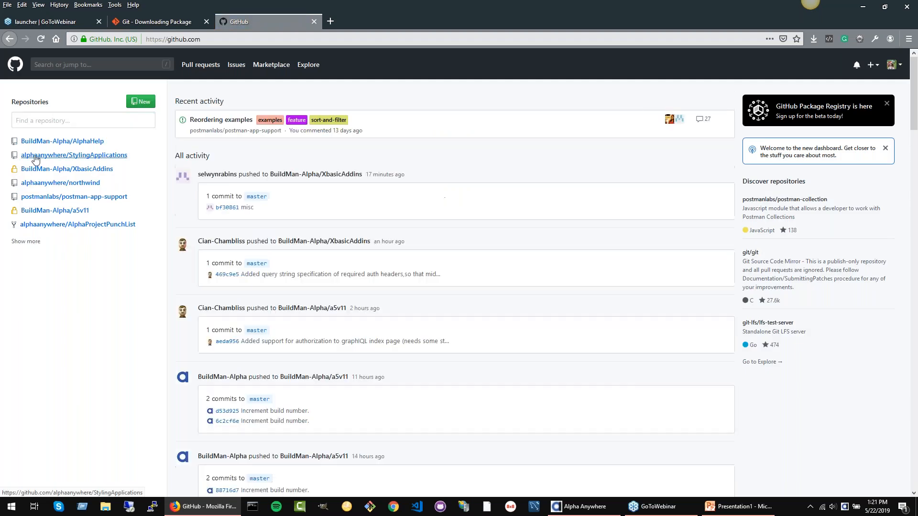
# Step: Open the alphaanywhere/StylingApplications repository and go to the alphaanywhere account's profile page
pyautogui.click(53, 155)
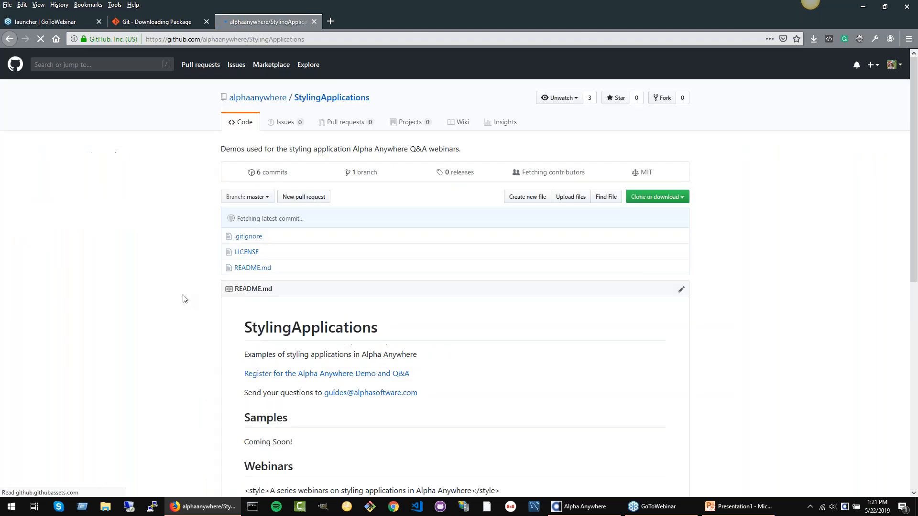
pyautogui.click(257, 98)
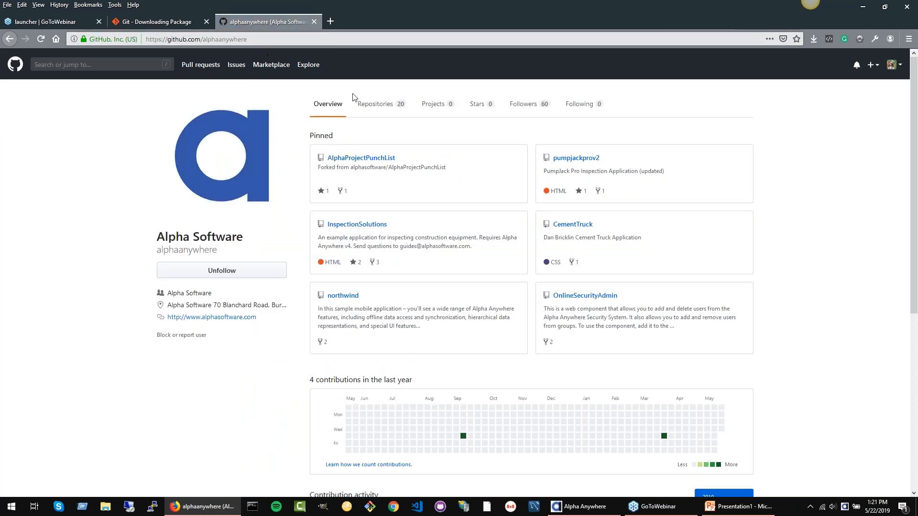
# Step: Browse the alphaanywhere account's repositories and open AlphaProjectPunchList
pyautogui.click(365, 110)
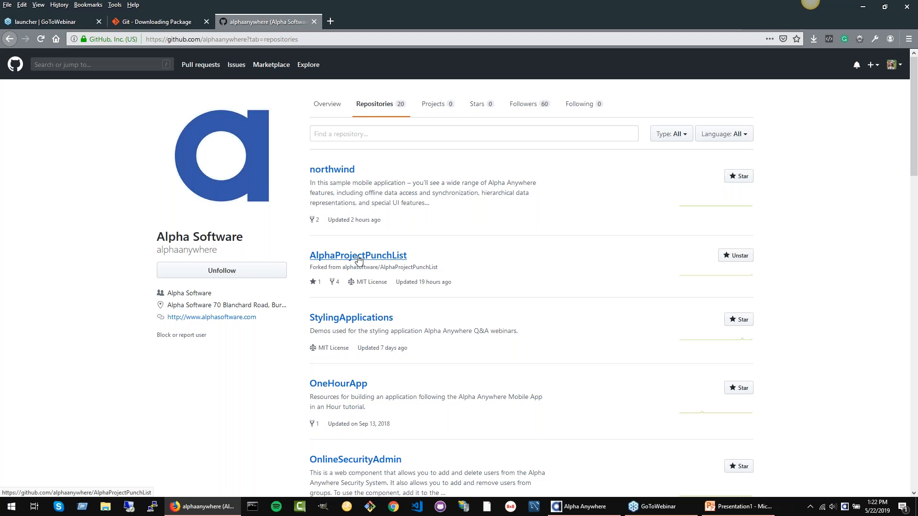
pyautogui.scroll(-3, 358, 260)
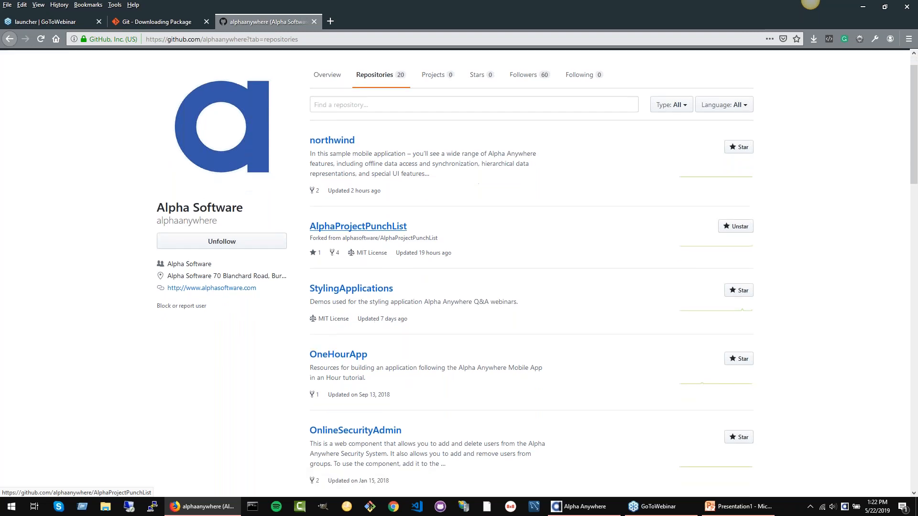
pyautogui.scroll(-3, 409, 269)
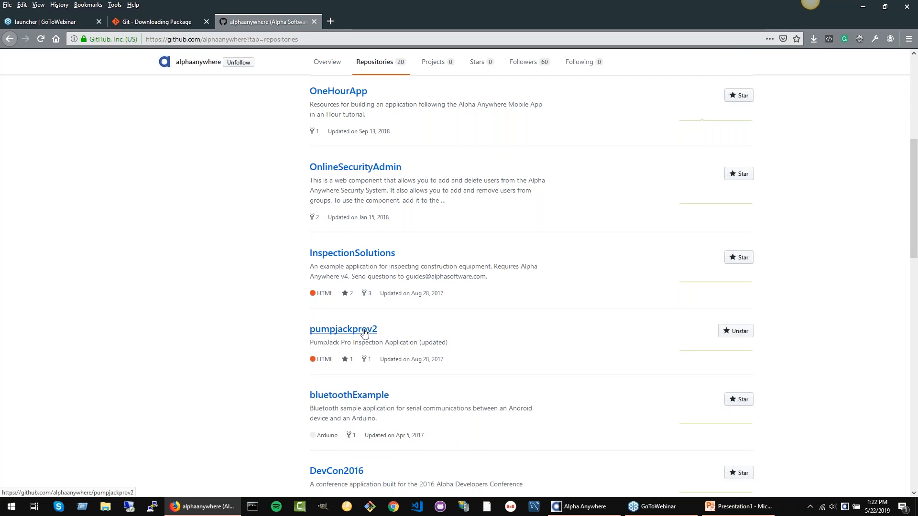
pyautogui.press('Home')
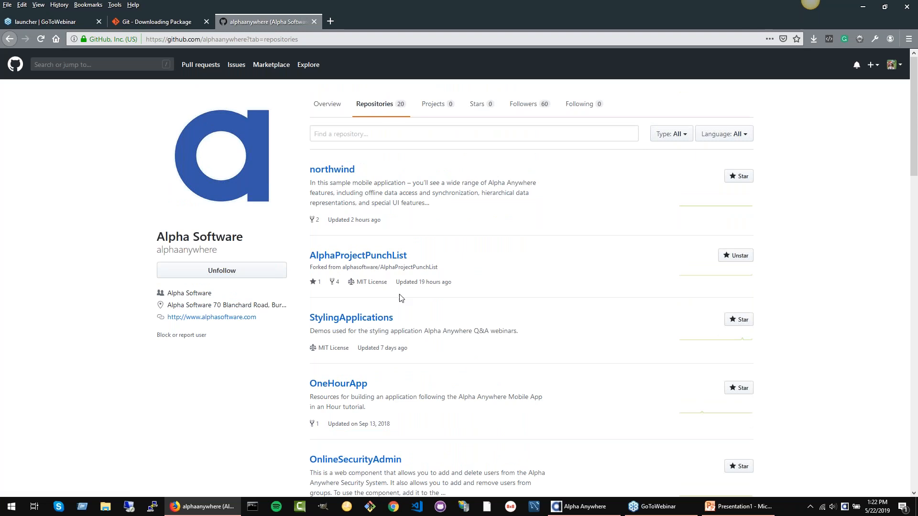
pyautogui.click(390, 259)
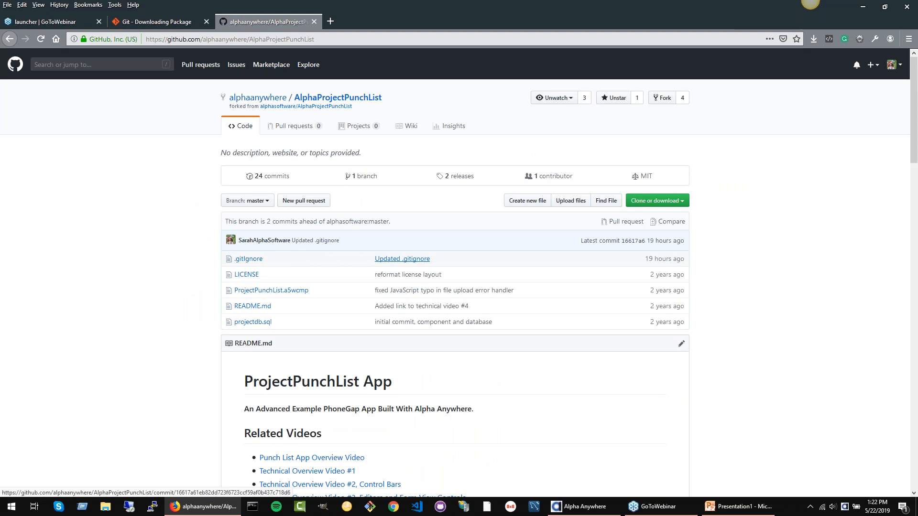
# Step: Copy the web address of the AlphaProjectPunchList repository
pyautogui.click(327, 39)
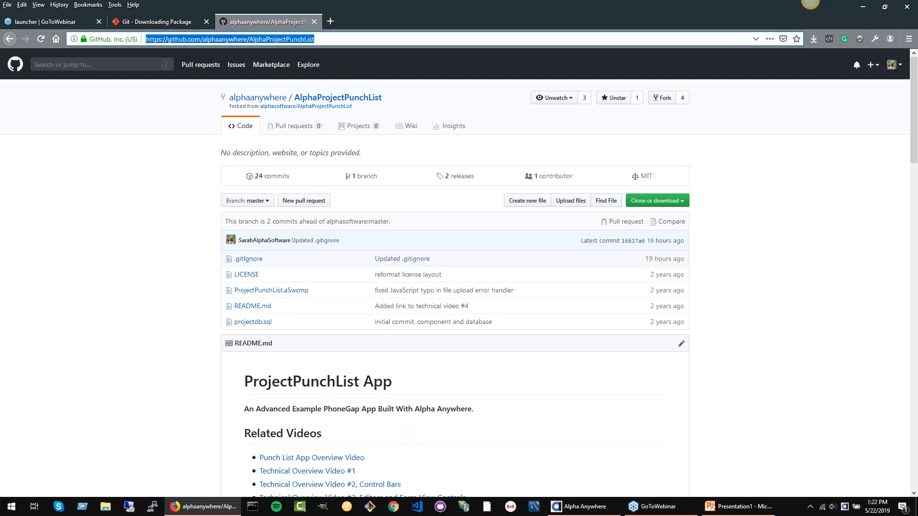
pyautogui.write('https://git-scm.com/downloads')
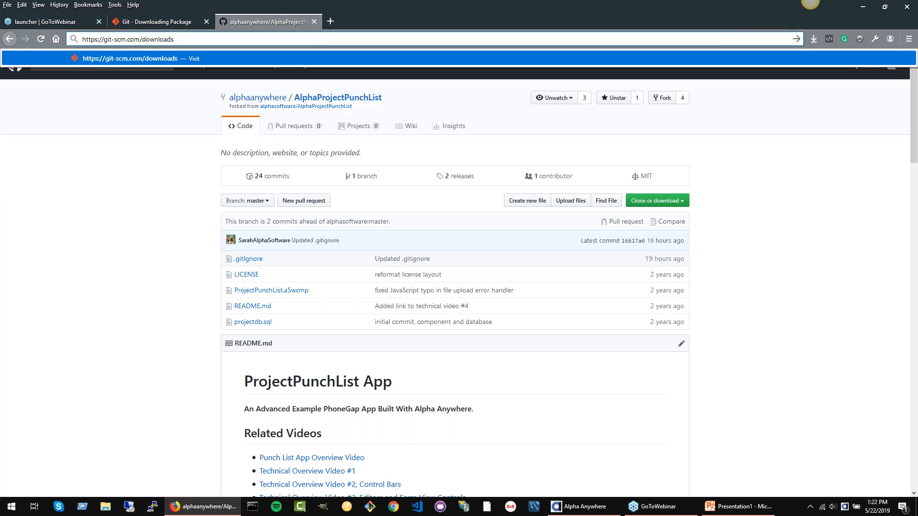
pyautogui.hotkey('ctrl', 'z')
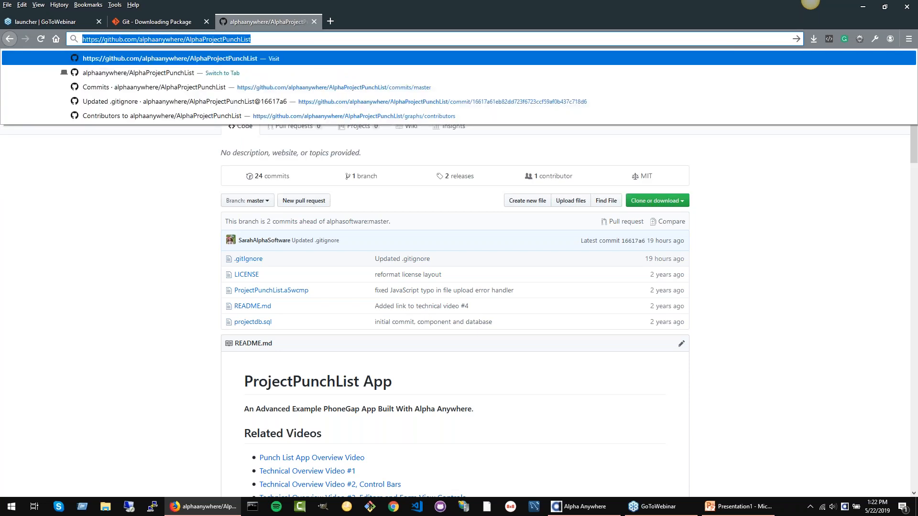
pyautogui.click(131, 342)
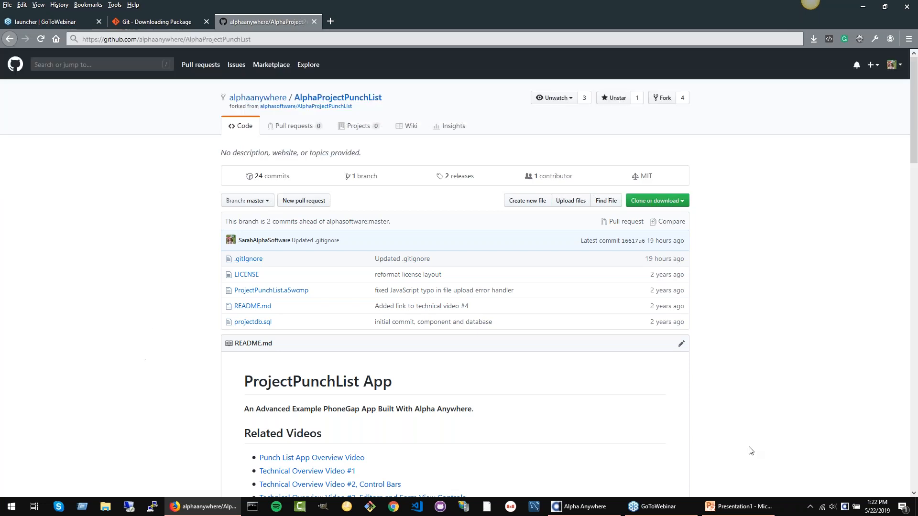
# Step: In Alpha Anywhere, create a project named Punchlist from a GitHub repository, using the copied AlphaProjectPunchList URL
pyautogui.click(582, 507)
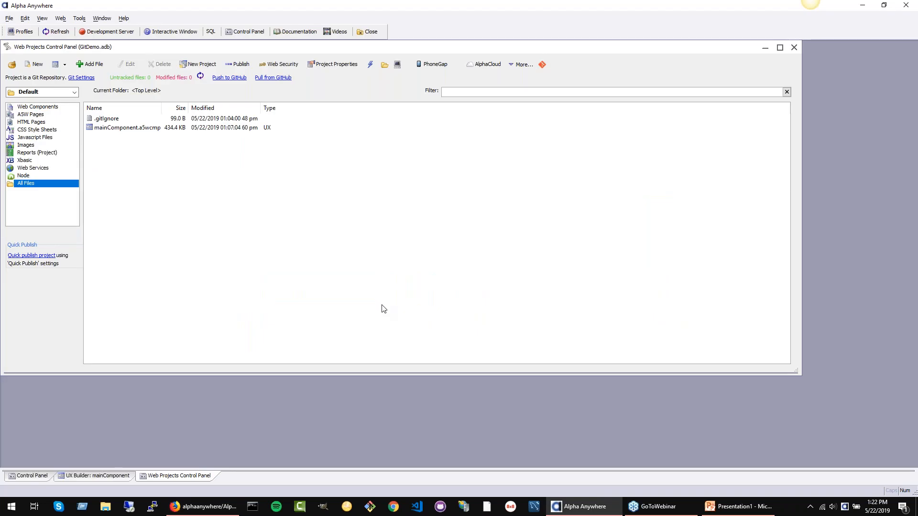
pyautogui.click(10, 19)
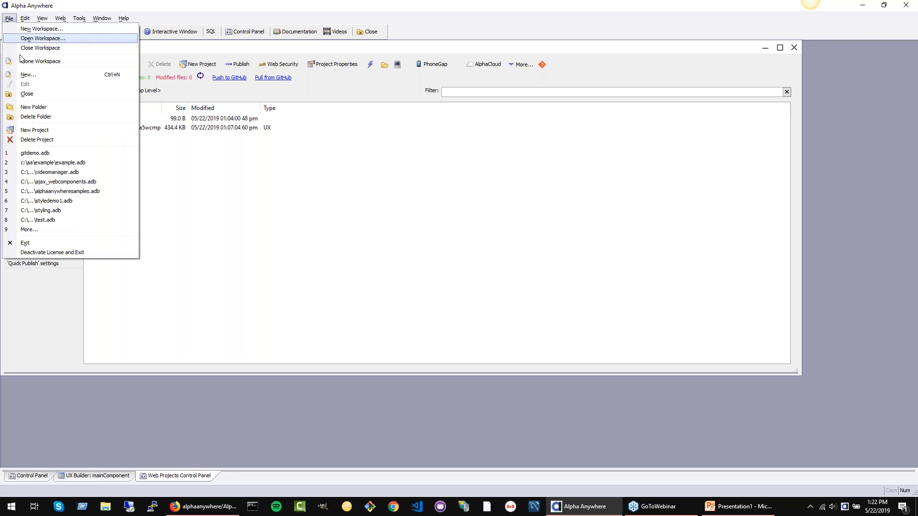
pyautogui.click(35, 132)
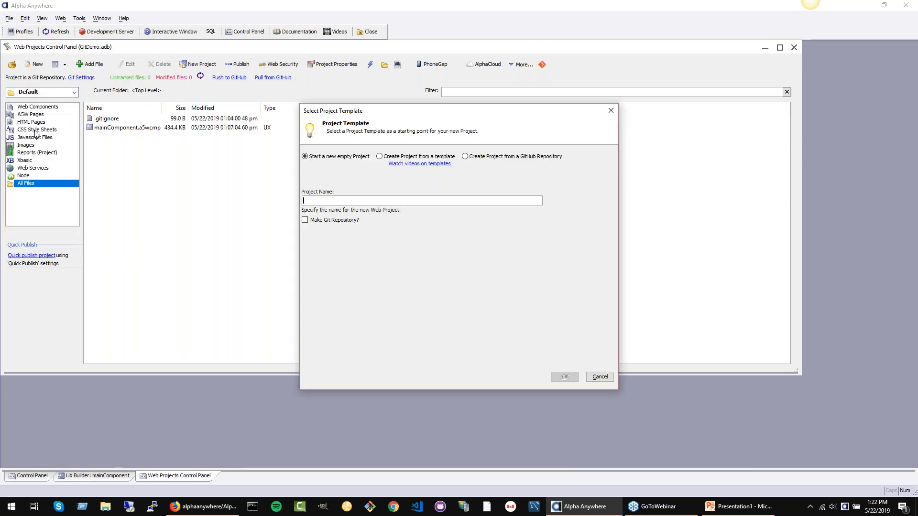
pyautogui.click(465, 157)
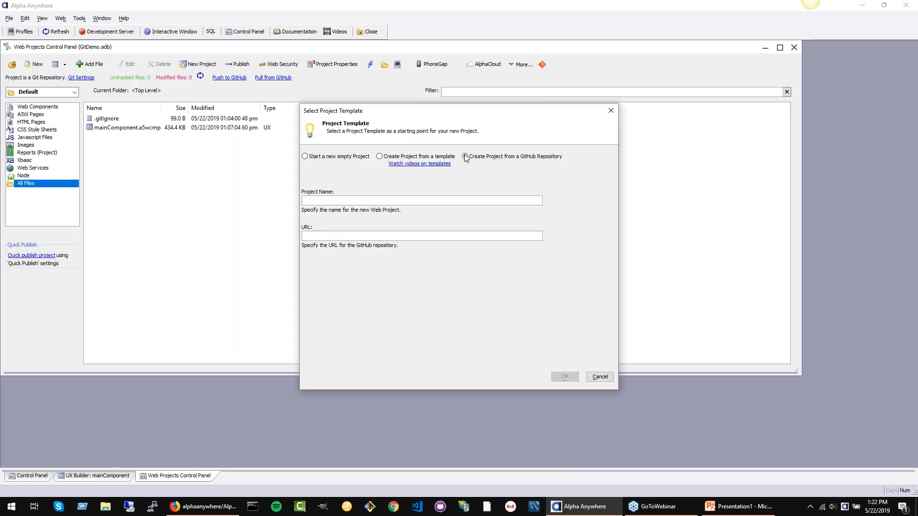
pyautogui.click(455, 204)
pyautogui.write('Punchlist')
pyautogui.click(435, 238)
pyautogui.write('https://github.com/alphaanywhere/AlphaProjectPunchList')
pyautogui.click(565, 377)
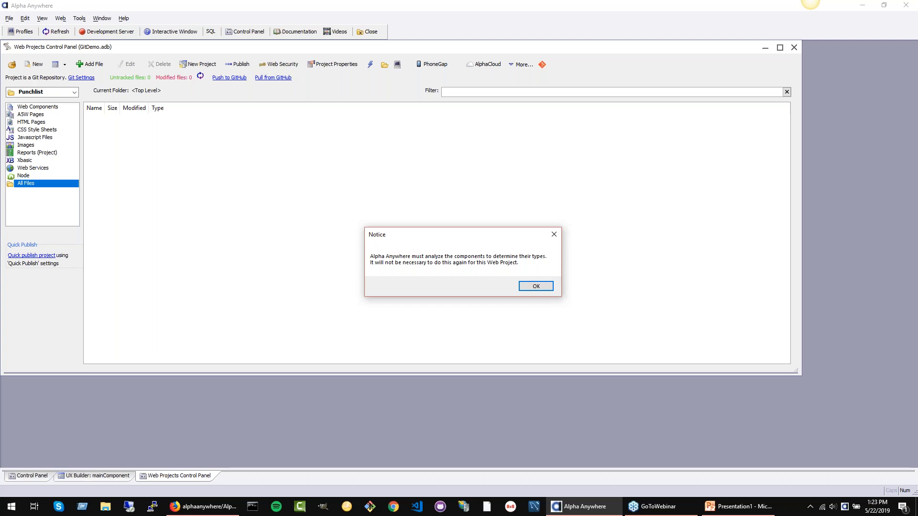
pyautogui.click(550, 286)
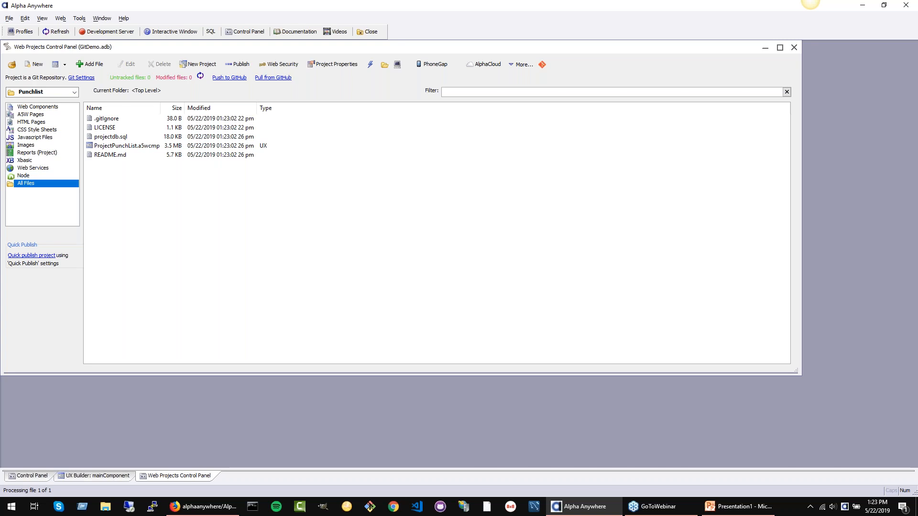
# Step: Open the Punchlist project's .gitignore file in Visual Studio Code and move its window clear of the project file list
pyautogui.click(132, 147)
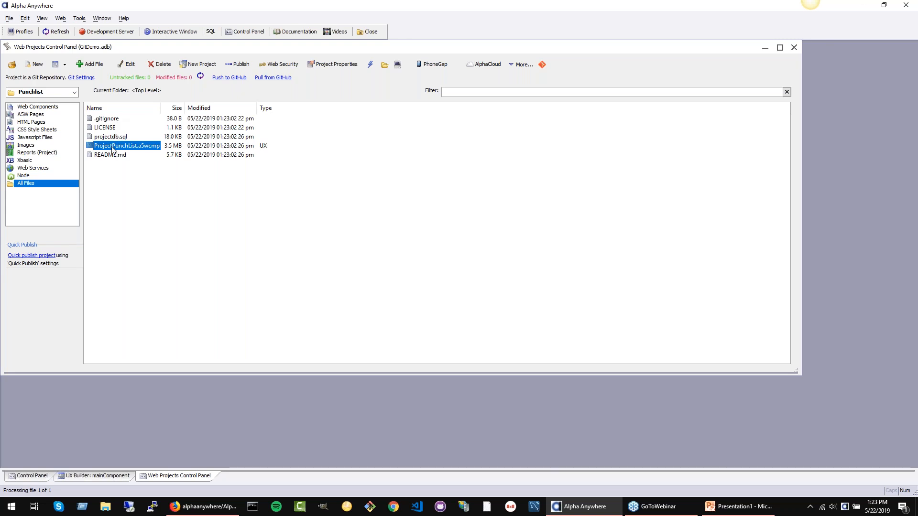
pyautogui.click(108, 120)
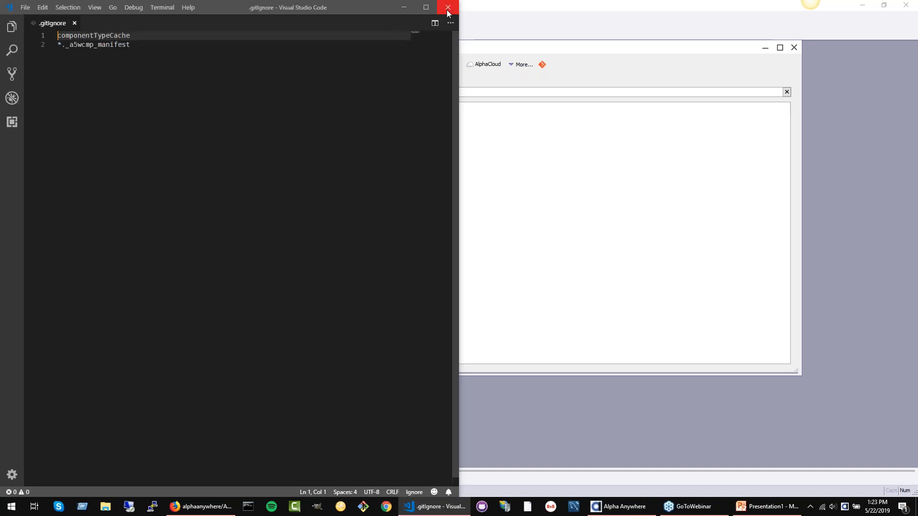
pyautogui.moveTo(309, 3); pyautogui.dragTo(629, 59)
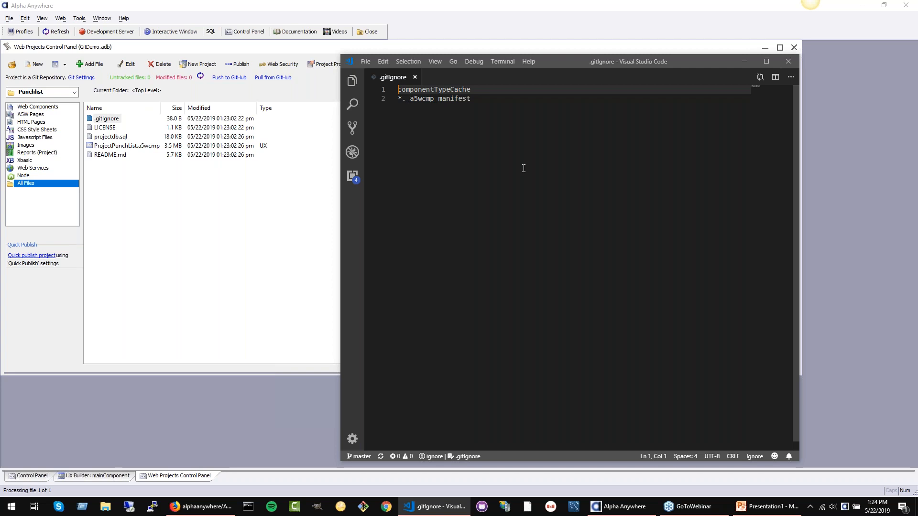
# Step: Close the Web Projects Control Panel and reopen it from the mainComponent UX Builder
pyautogui.click(795, 48)
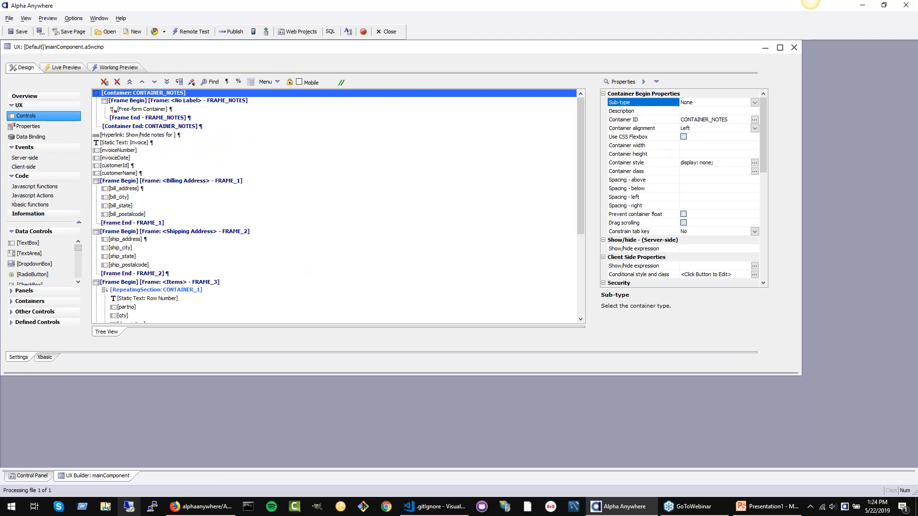
pyautogui.click(24, 477)
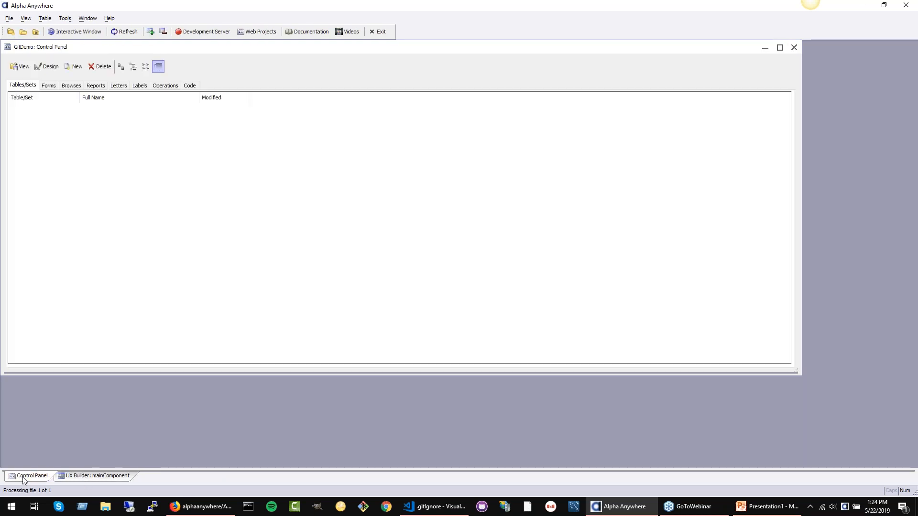
pyautogui.click(72, 477)
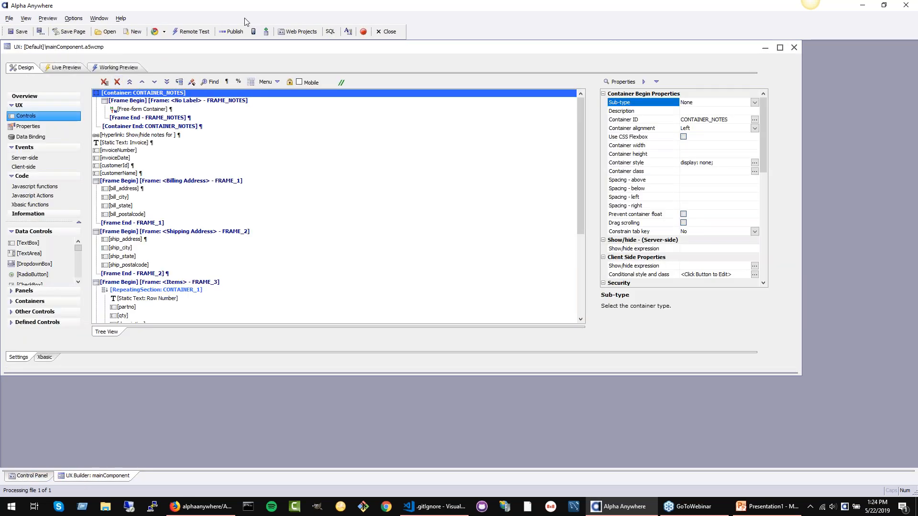
pyautogui.click(300, 30)
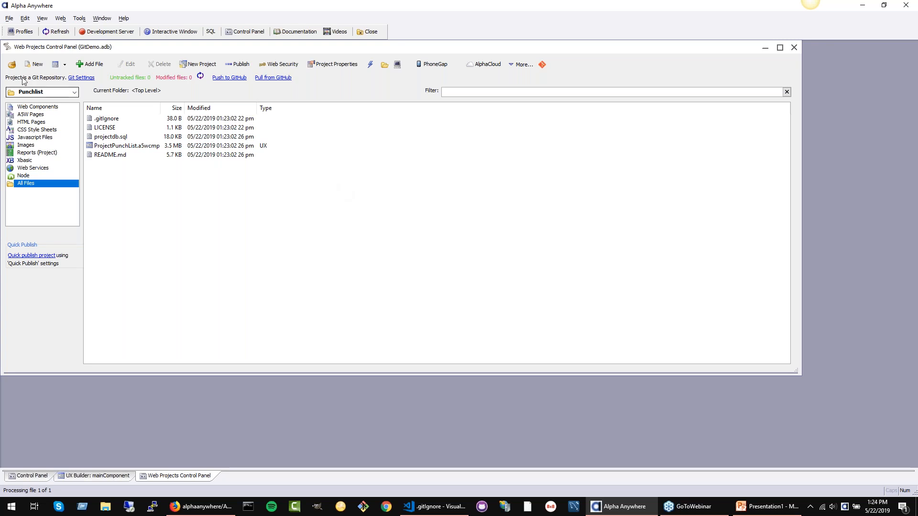
# Step: Switch to the Default project, copy all entries of its .gitignore file through the Git settings, and leave the file unedited
pyautogui.click(28, 93)
pyautogui.click(32, 102)
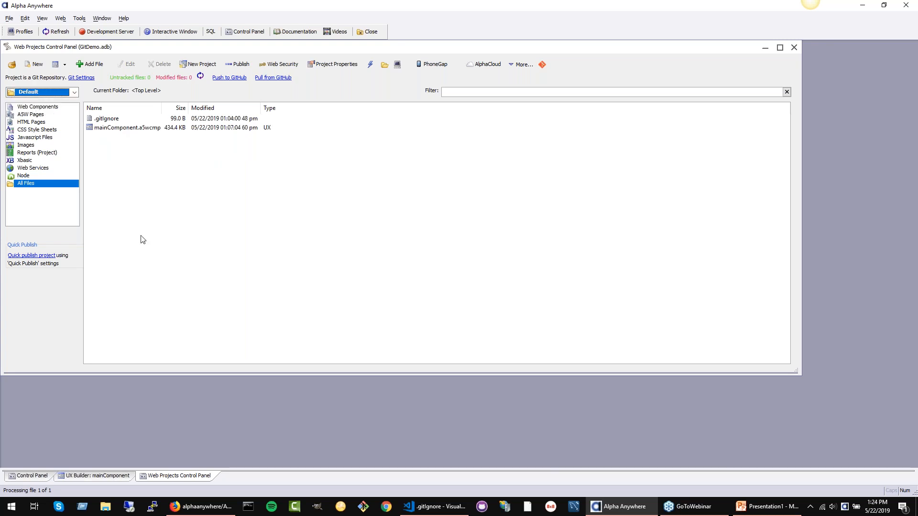
pyautogui.click(118, 119)
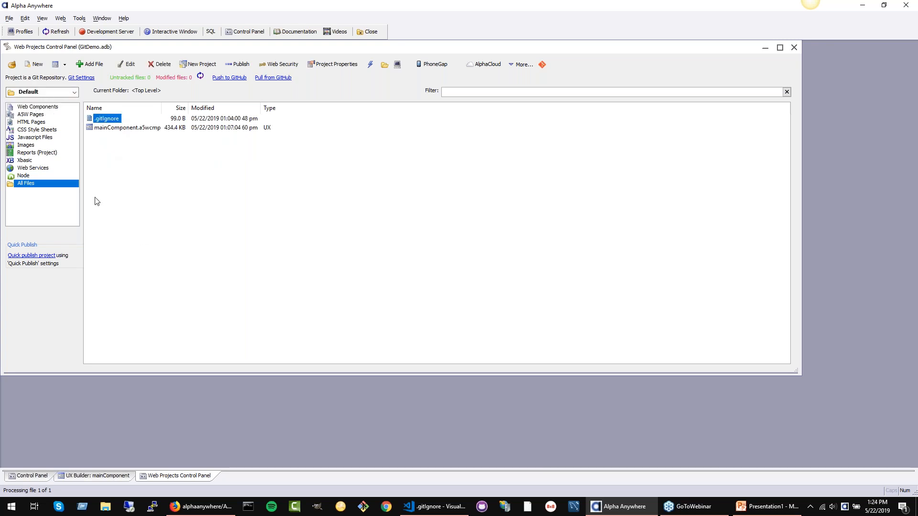
pyautogui.click(75, 78)
pyautogui.click(97, 93)
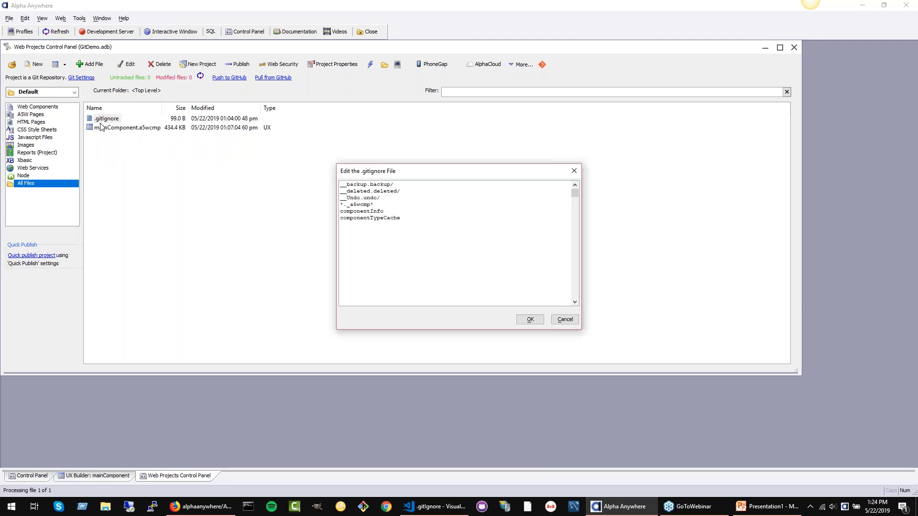
pyautogui.hotkey('ctrl', 'a')
pyautogui.hotkey('ctrl', 'c')
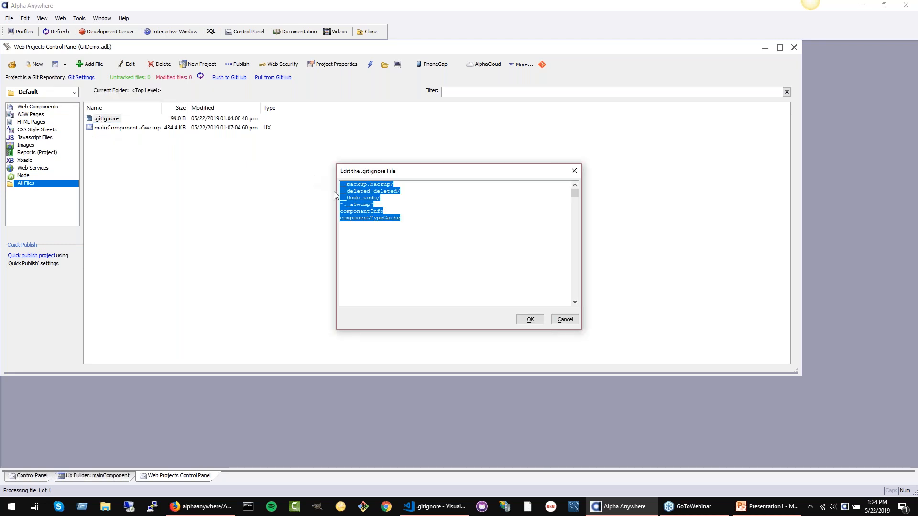
pyautogui.click(566, 319)
# Step: Switch to the Punchlist project and replace its .gitignore contents with the entries copied from the Default project
pyautogui.click(74, 93)
pyautogui.click(59, 110)
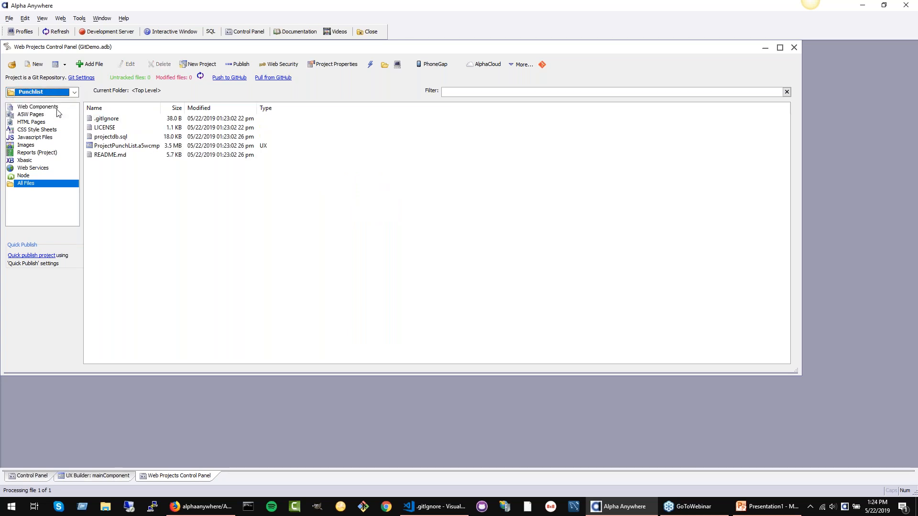
pyautogui.click(83, 79)
pyautogui.click(123, 92)
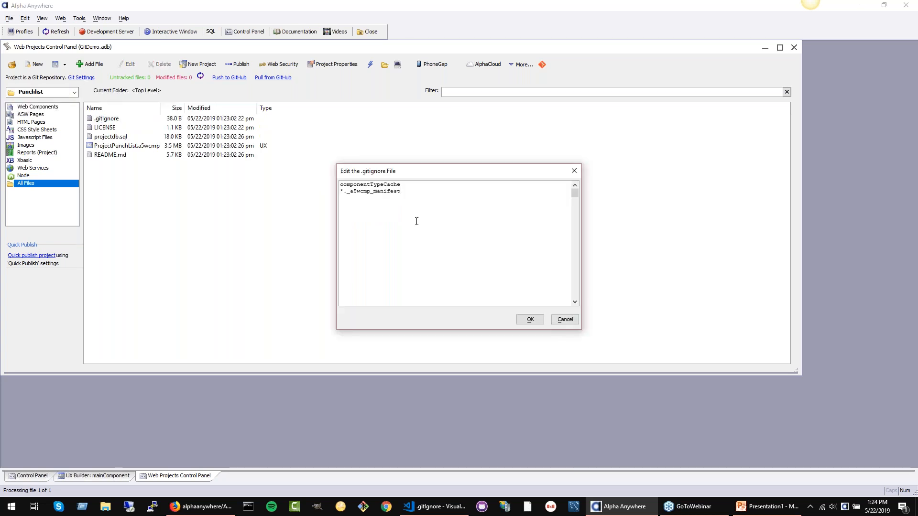
pyautogui.hotkey('ctrl', 'a')
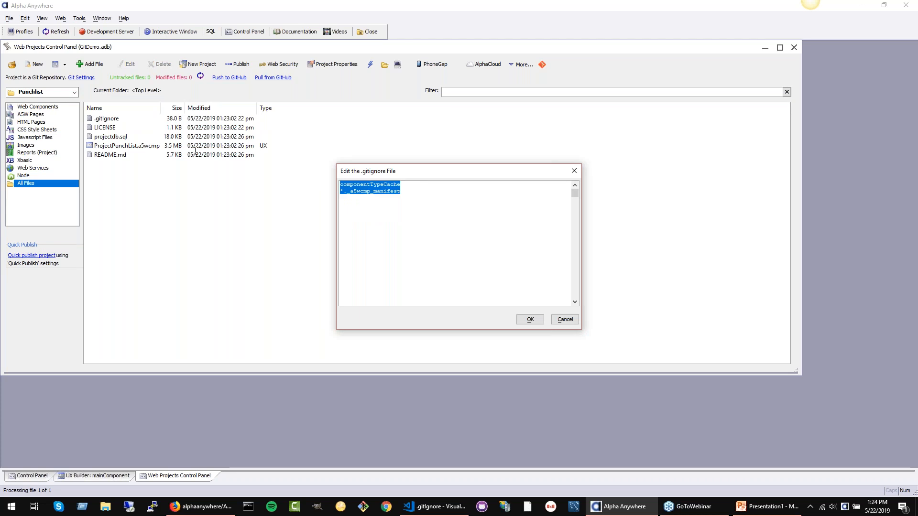
pyautogui.hotkey('ctrl', 'v')
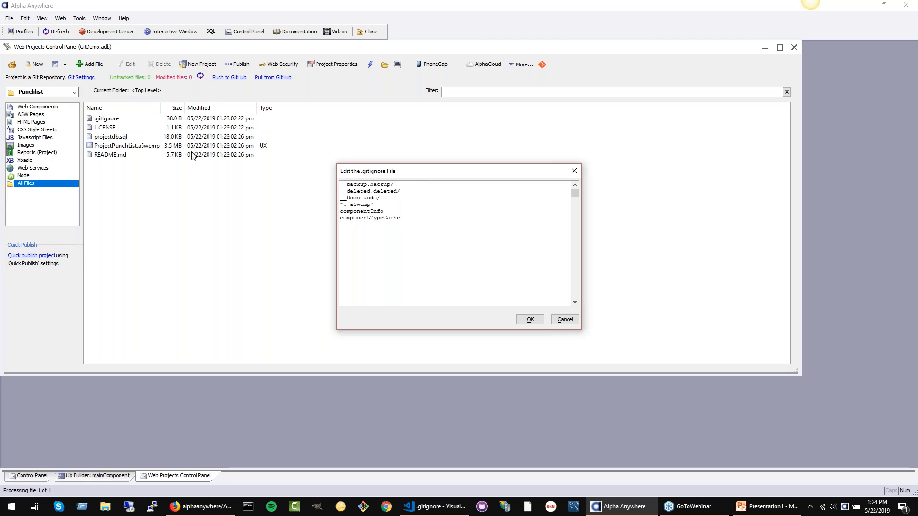
pyautogui.click(531, 319)
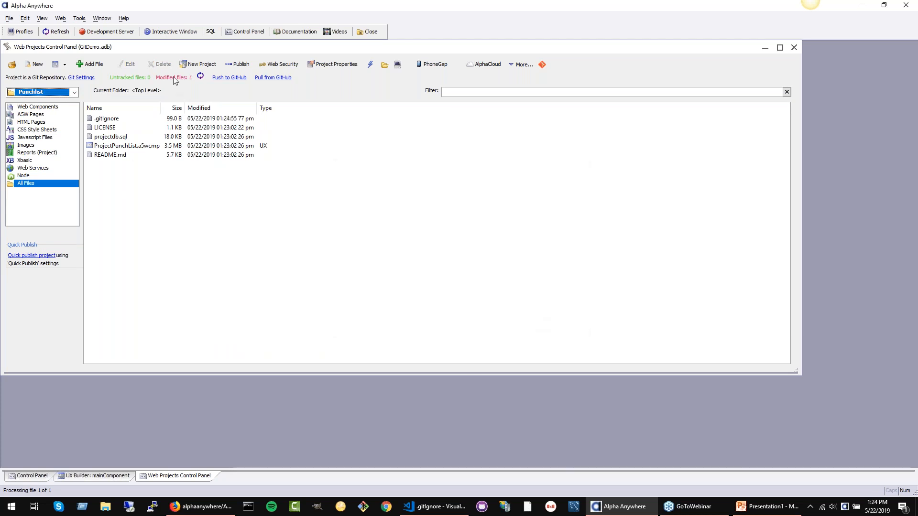
# Step: Commit the modified .gitignore file with the message "Updated git ignore file with AA stuff to ignore."
pyautogui.click(542, 66)
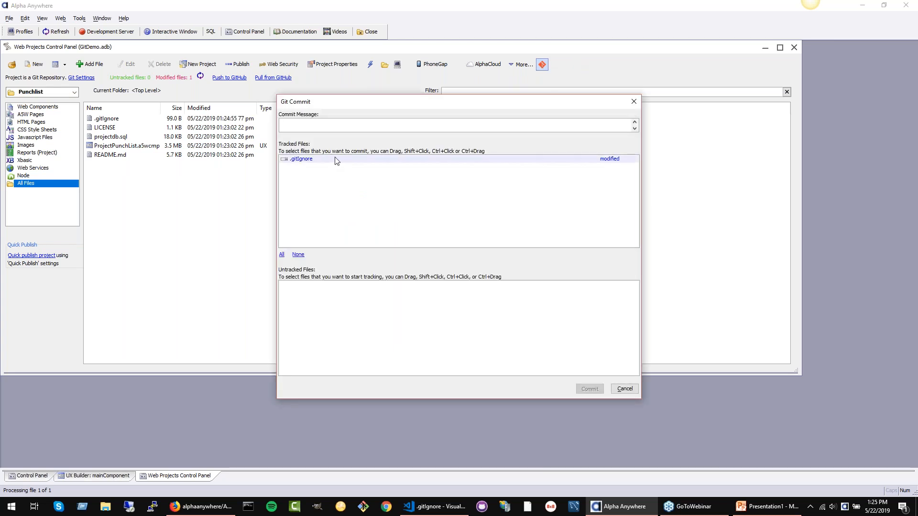
pyautogui.write('Updated git ignore file with AA stuff to ignore.')
pyautogui.click(590, 389)
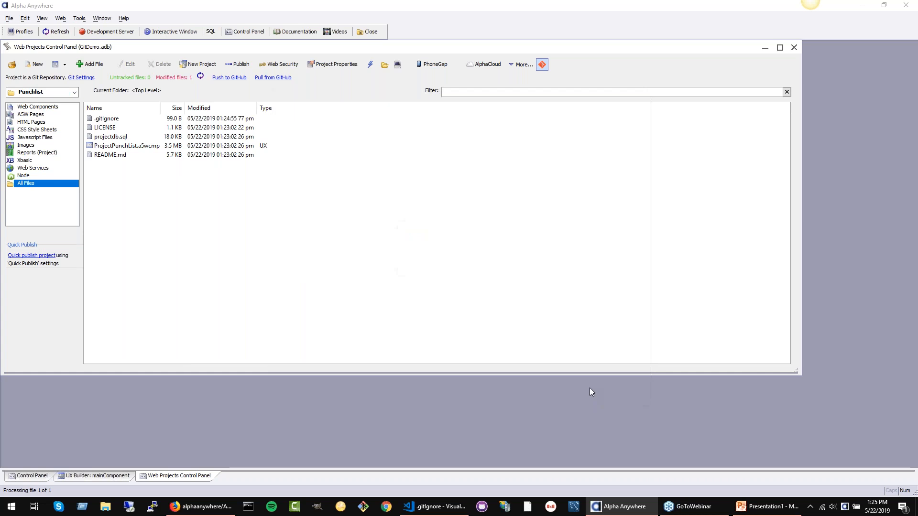
pyautogui.click(526, 287)
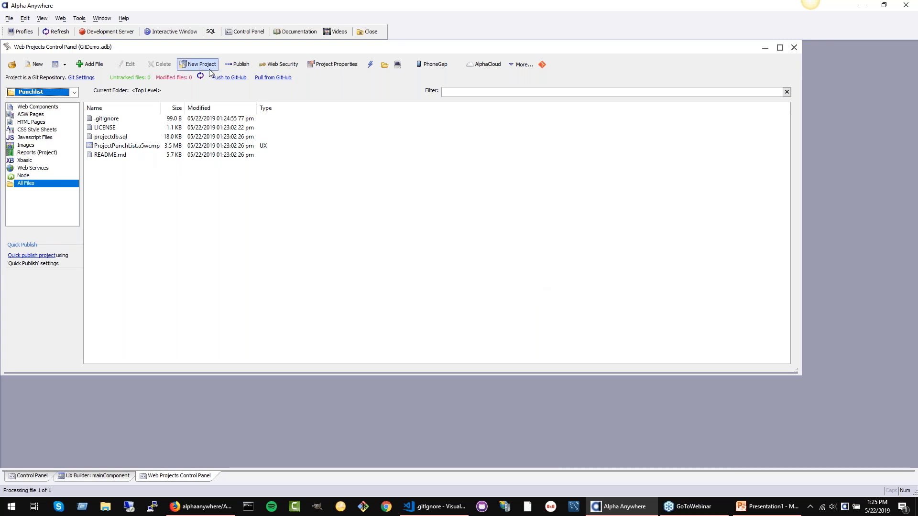
# Step: Try to push the Punchlist project to GitHub, and save the GitHub account's user ID and password in the Git settings
pyautogui.click(229, 80)
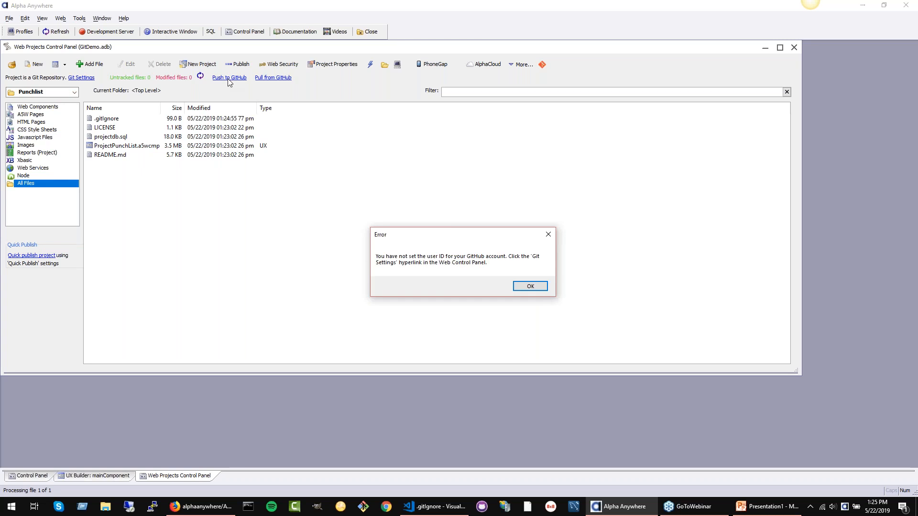
pyautogui.click(533, 290)
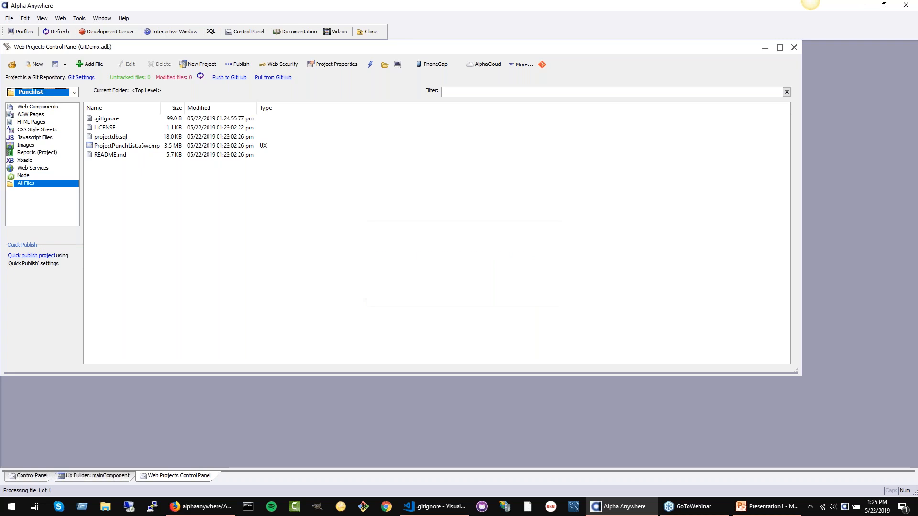
pyautogui.click(79, 79)
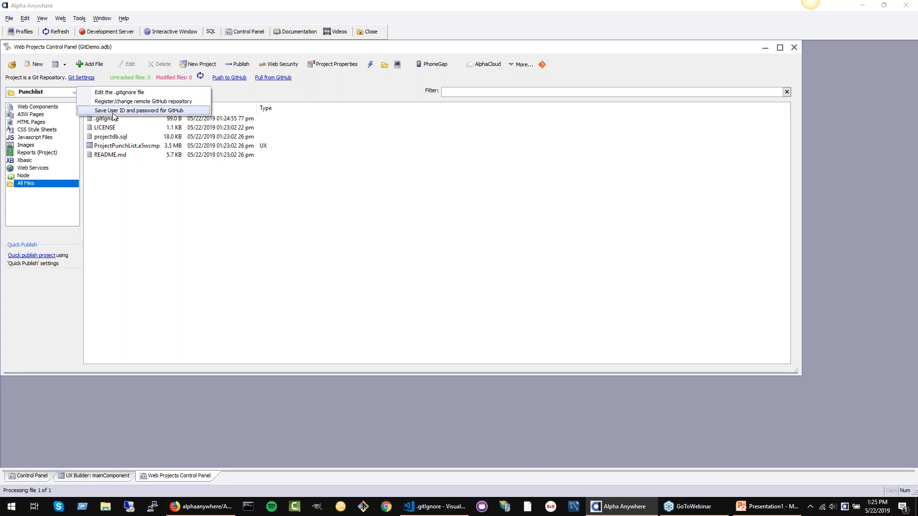
pyautogui.click(114, 112)
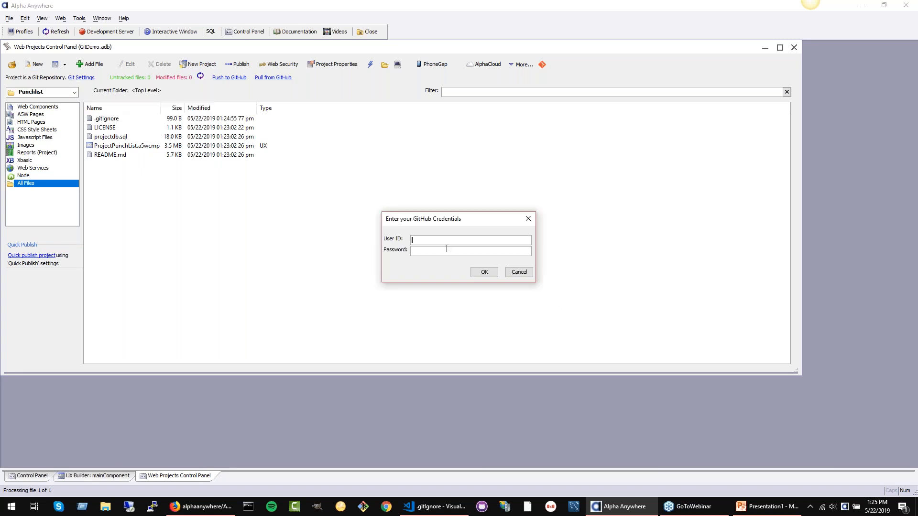
pyautogui.write('sarahAalp')
pyautogui.press('BackSpace')
pyautogui.press('BackSpace')
pyautogui.press('BackSpace')
pyautogui.write('lphaSoftware************')
pyautogui.click(485, 272)
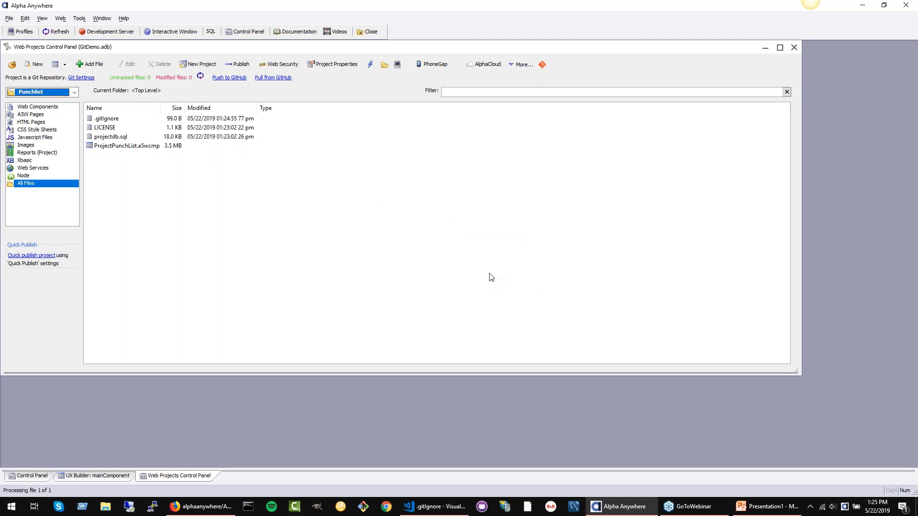
# Step: Push the committed Punchlist changes to the remote GitHub repository
pyautogui.click(230, 78)
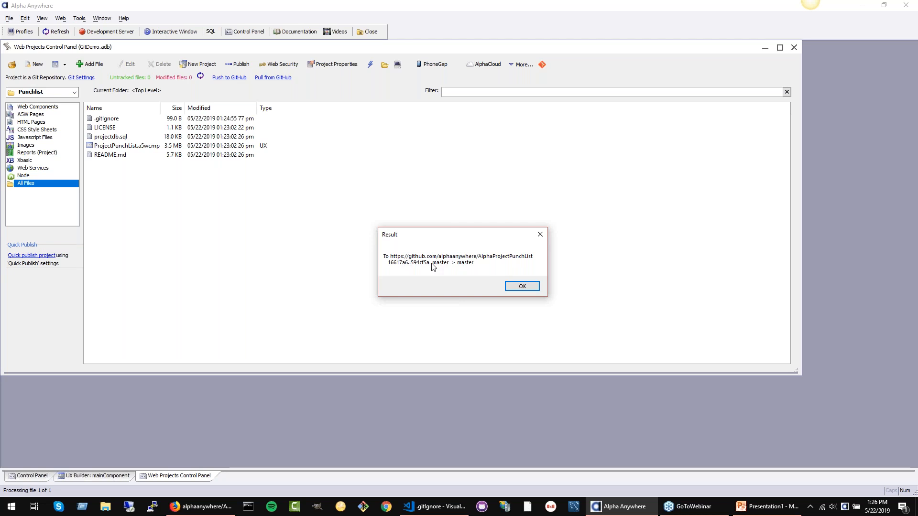
pyautogui.click(523, 285)
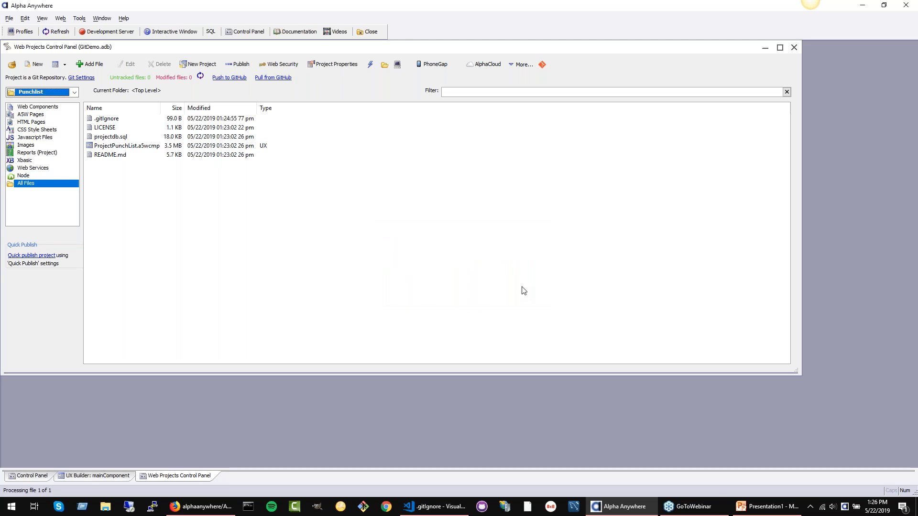
# Step: Switch to Firefox, reload the AlphaProjectPunchList repository, and examine the latest .gitIgnore commit message, its time and the file's contents
pyautogui.click(201, 509)
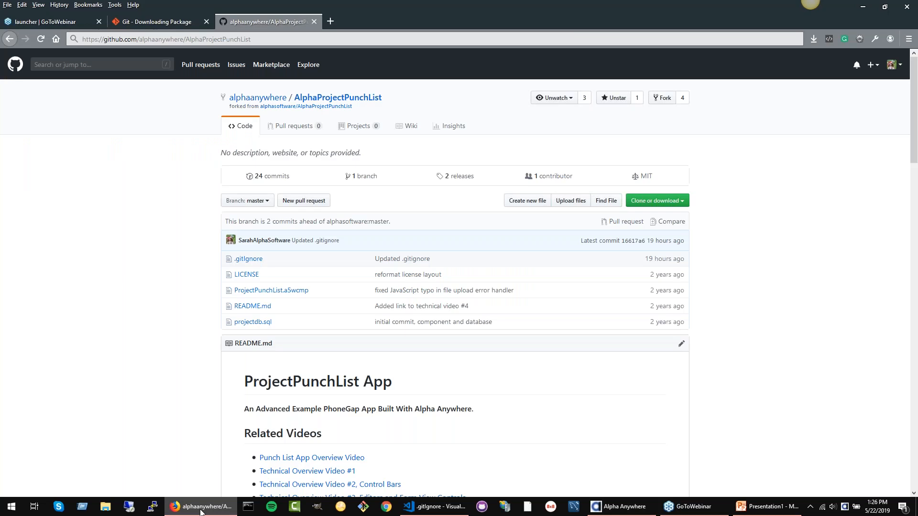
pyautogui.click(40, 42)
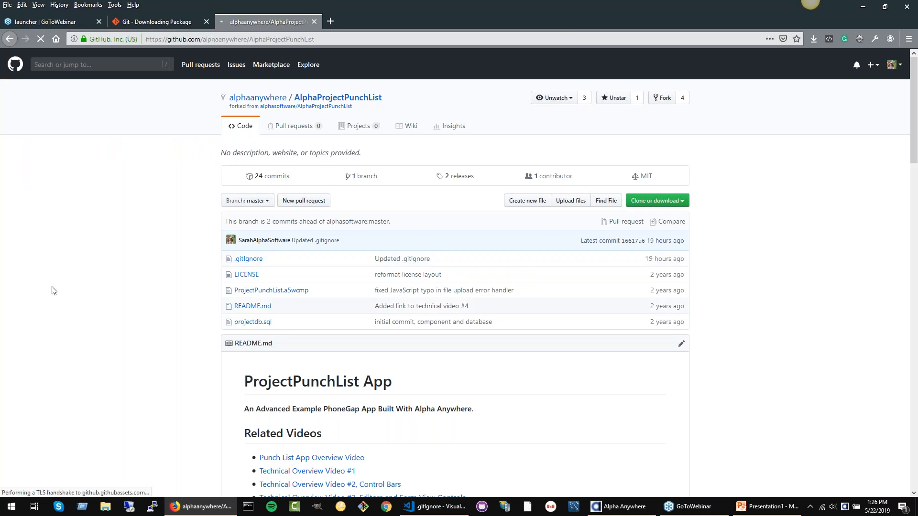
pyautogui.moveTo(535, 259); pyautogui.dragTo(374, 261)
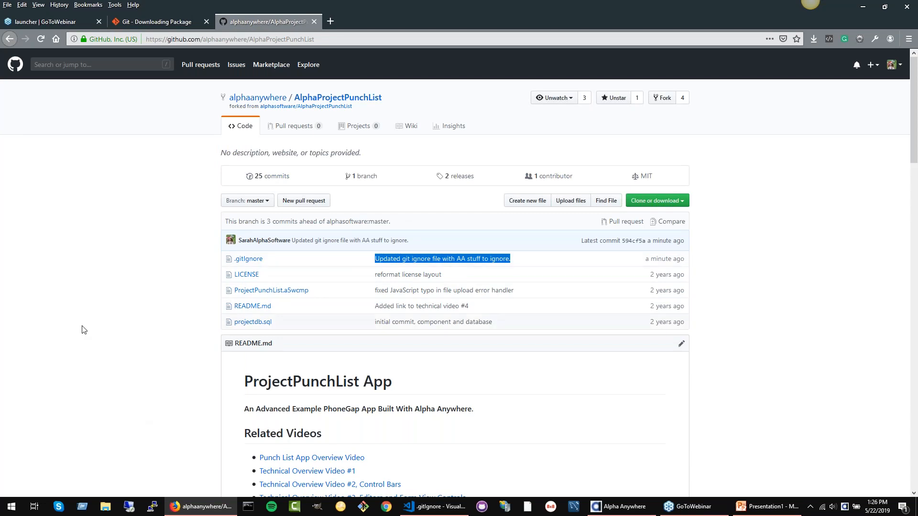
pyautogui.click(658, 257)
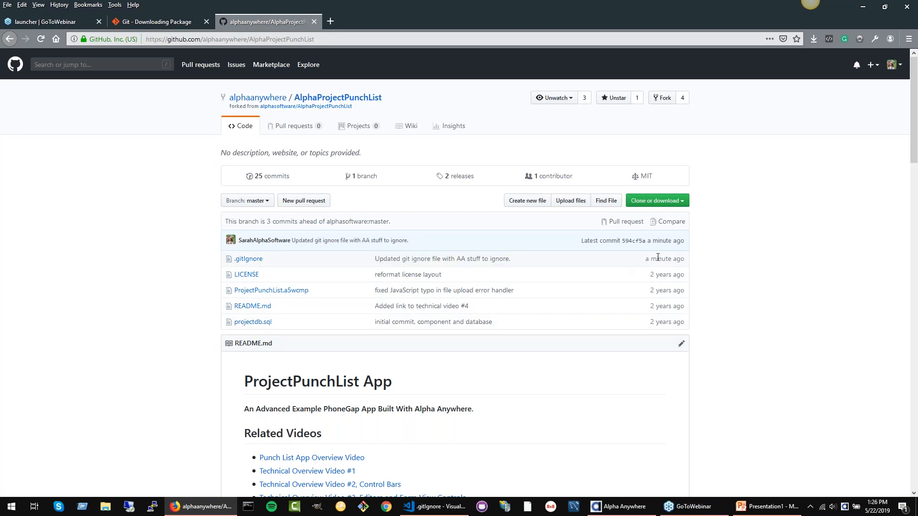
pyautogui.click(248, 259)
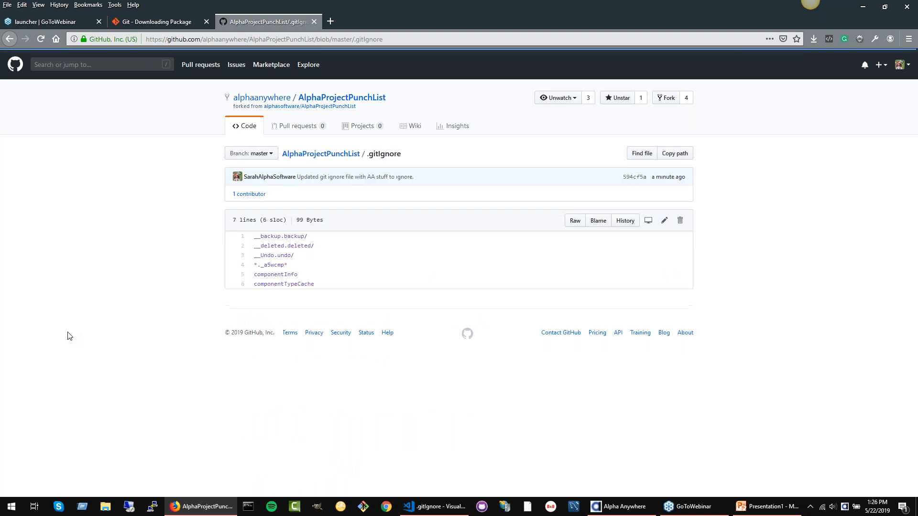
pyautogui.moveTo(363, 285); pyautogui.dragTo(356, 226)
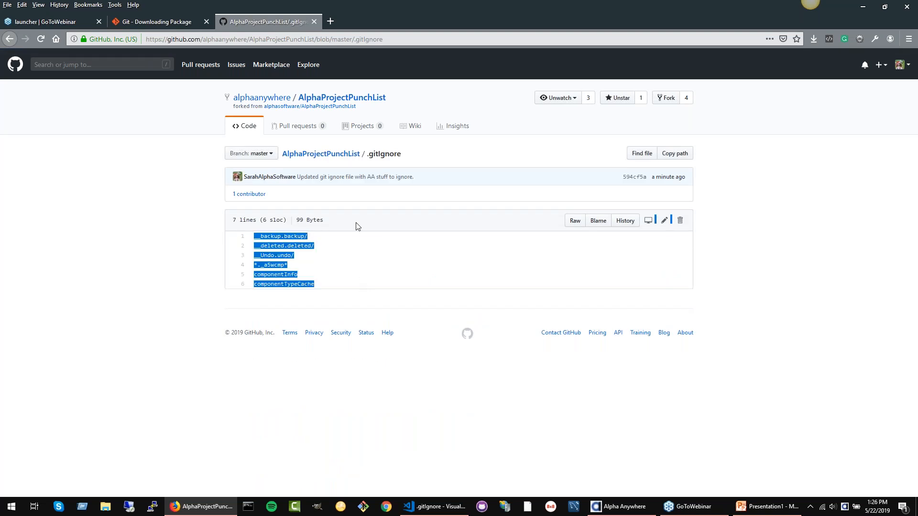
pyautogui.click(356, 254)
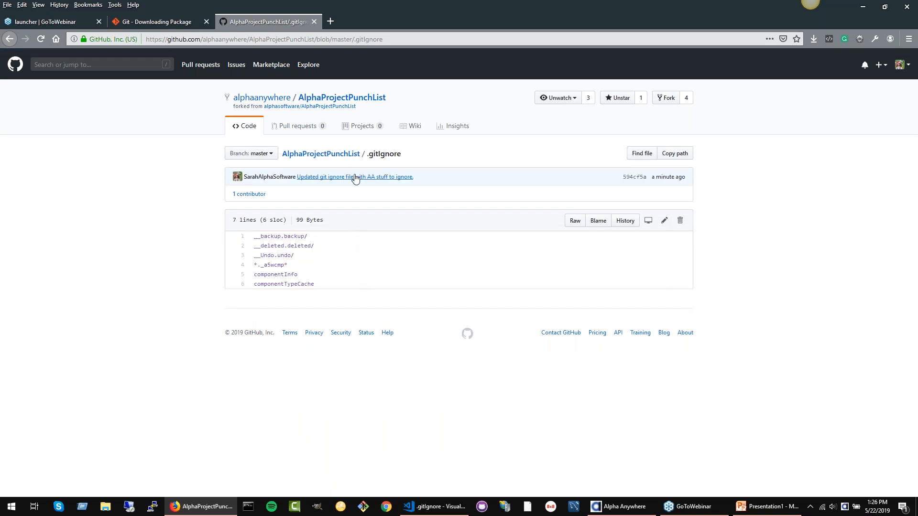
pyautogui.click(345, 154)
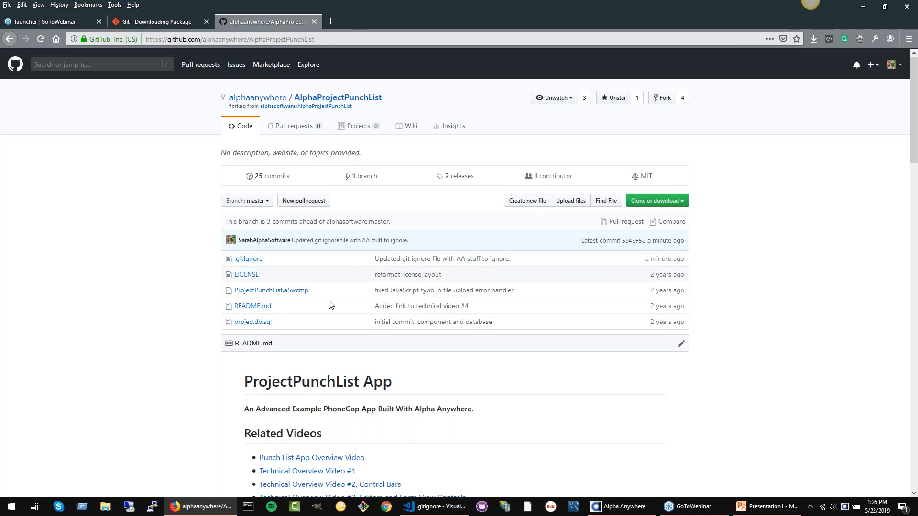
pyautogui.click(632, 508)
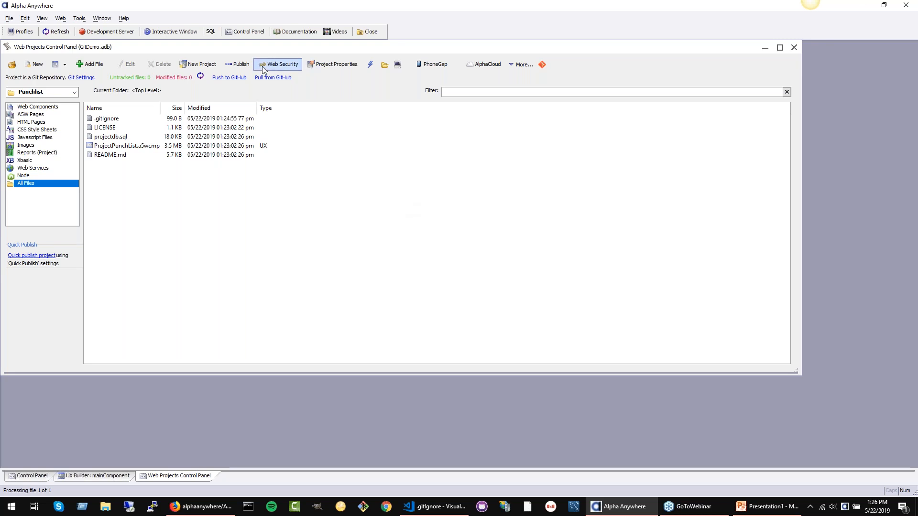
pyautogui.click(80, 78)
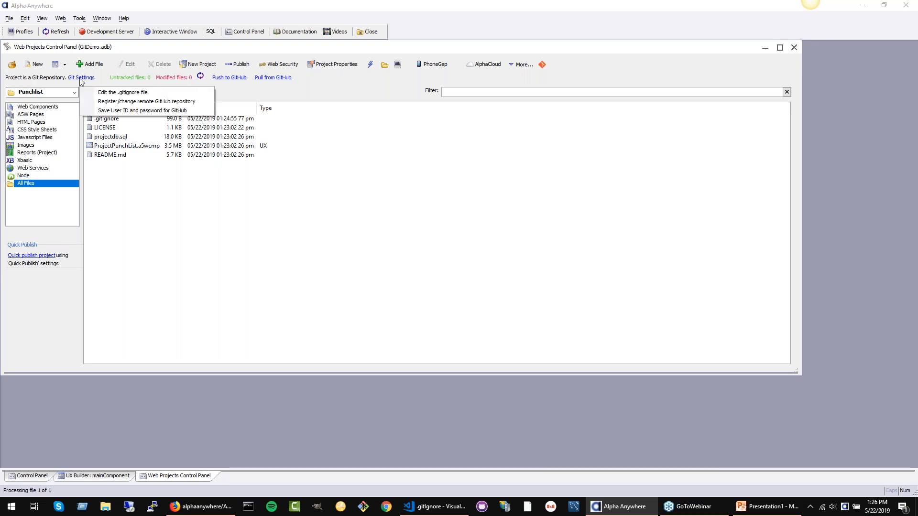
pyautogui.click(124, 102)
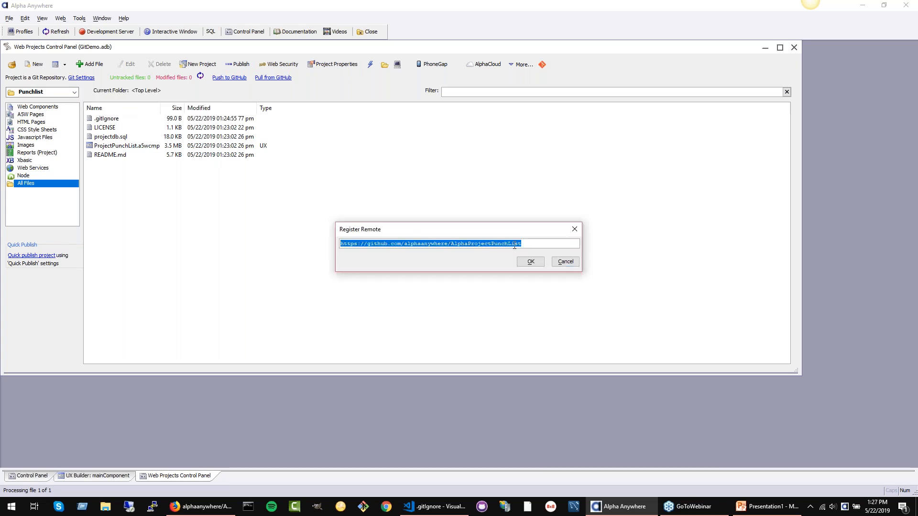
pyautogui.press('Delete')
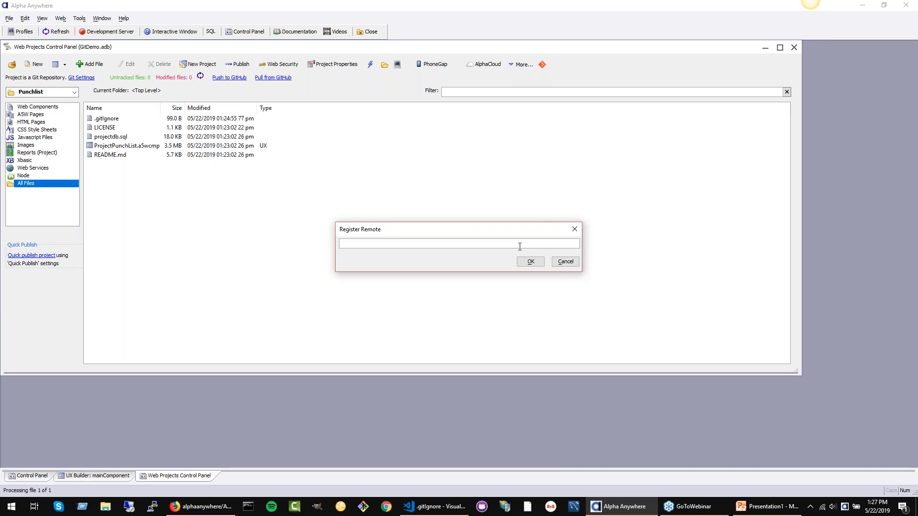
pyautogui.click(564, 261)
# Step: Compare the remote repository URL registered for Punchlist with the AlphaProjectPunchList address in Firefox, and cancel the registration dialog
pyautogui.click(84, 80)
pyautogui.click(124, 101)
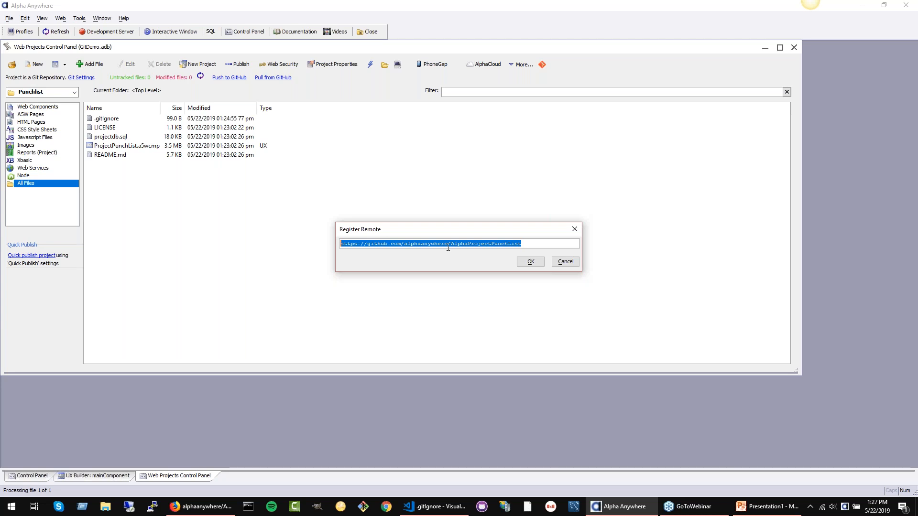
pyautogui.click(196, 508)
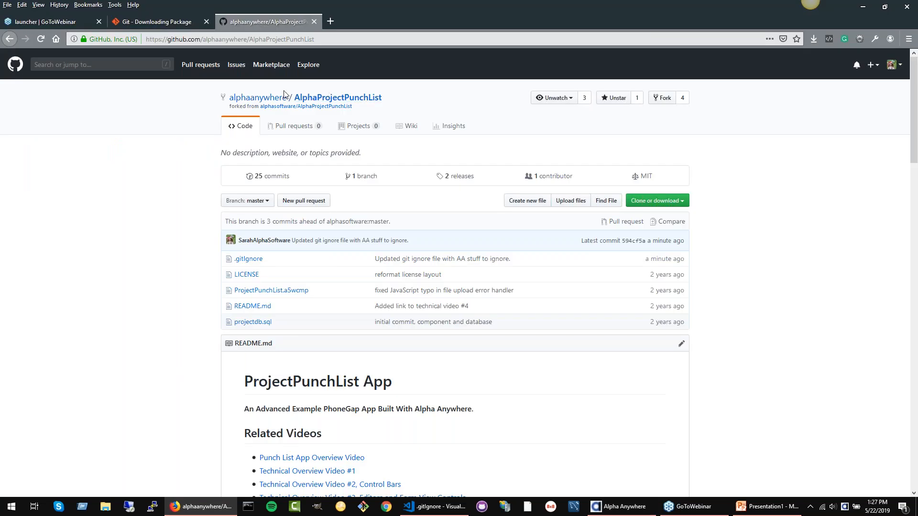
pyautogui.moveTo(279, 98)
pyautogui.click(341, 37)
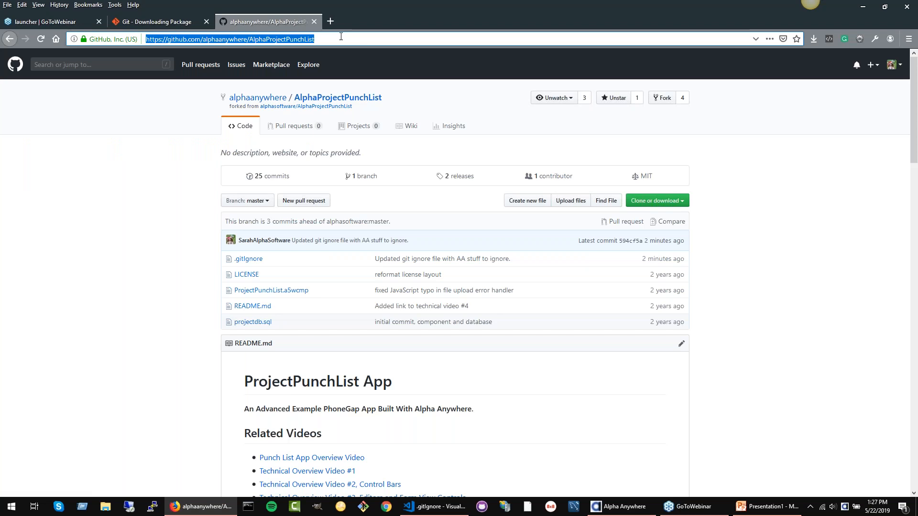
pyautogui.moveTo(275, 102)
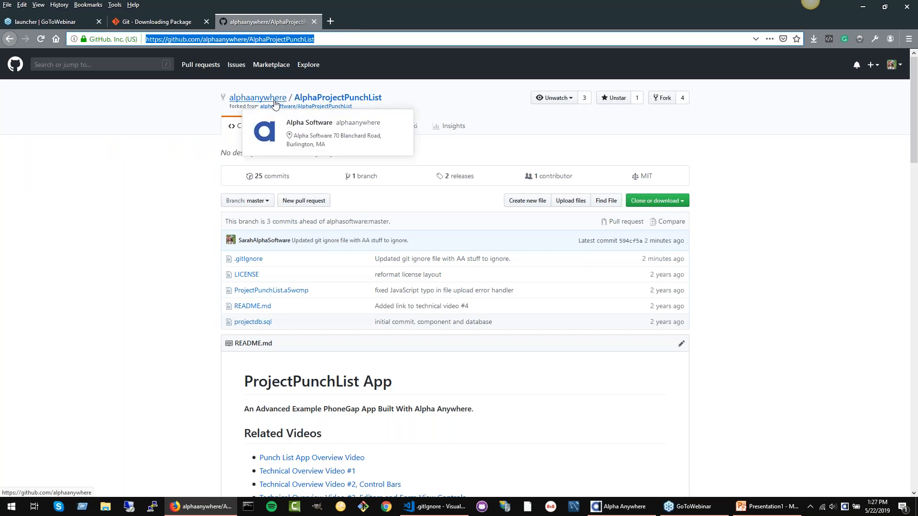
pyautogui.click(200, 507)
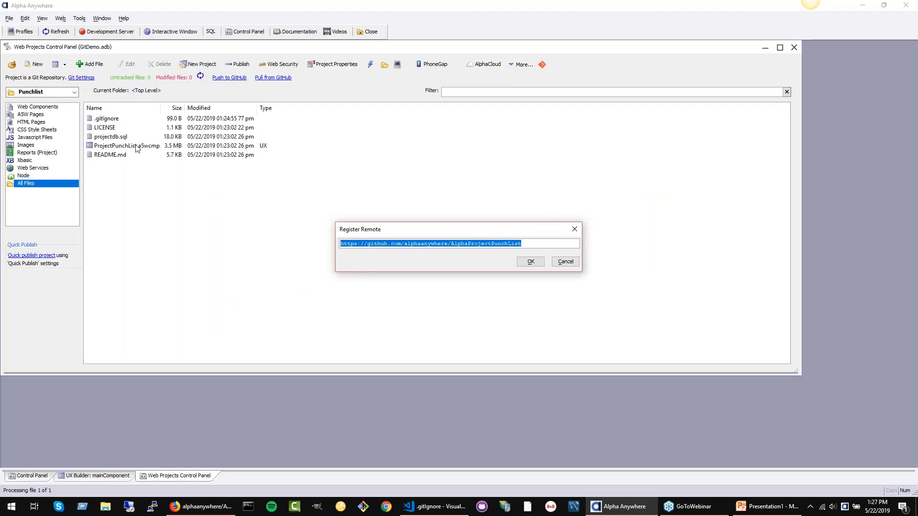
pyautogui.click(560, 263)
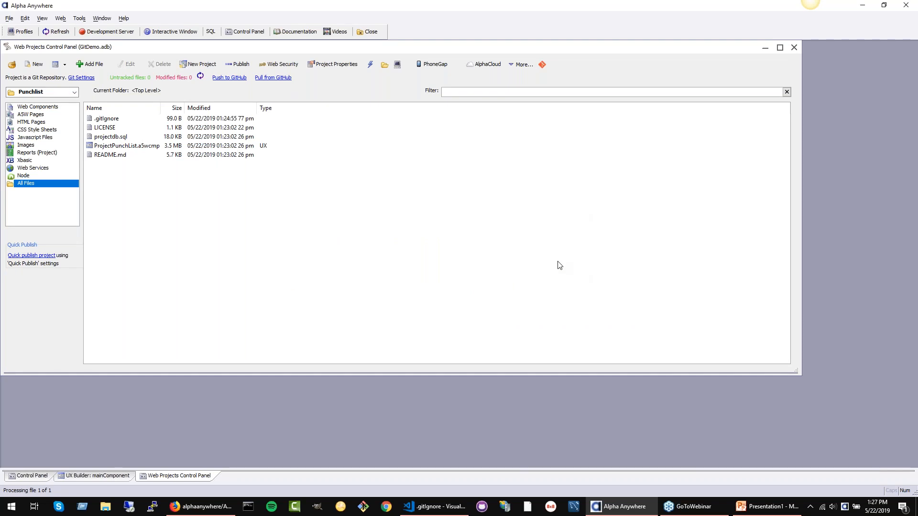
pyautogui.click(82, 78)
pyautogui.click(81, 78)
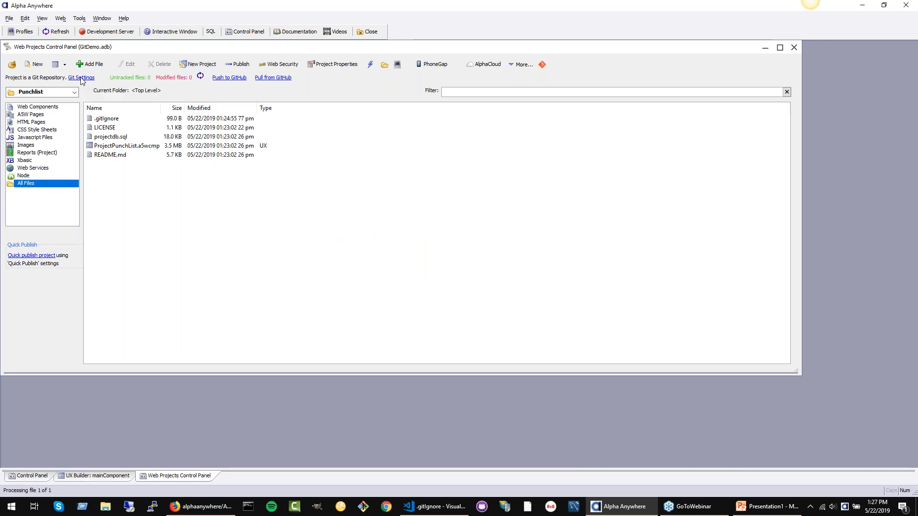
pyautogui.click(81, 78)
pyautogui.click(292, 221)
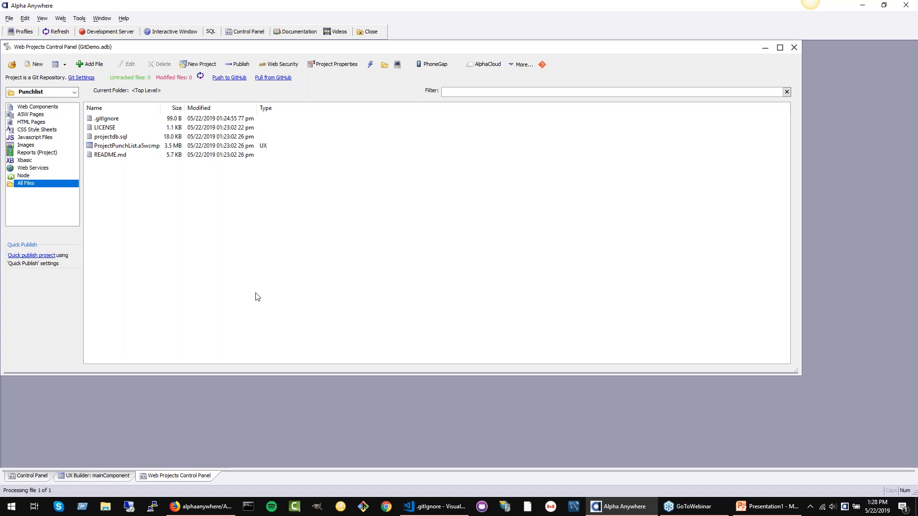
# Step: Switch to Firefox, insert blank lines in README.md below the "An Advanced Example PhoneGap App" line, and commit directly to the master branch
pyautogui.click(201, 506)
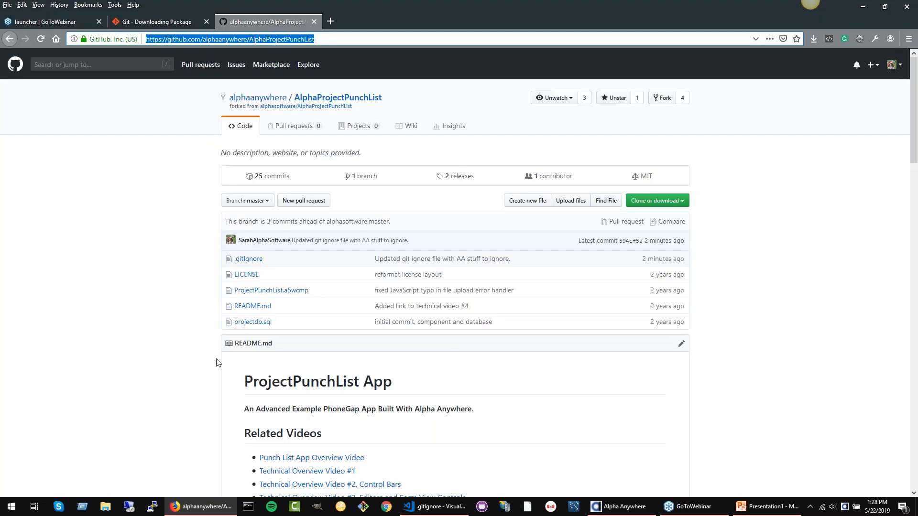
pyautogui.click(253, 307)
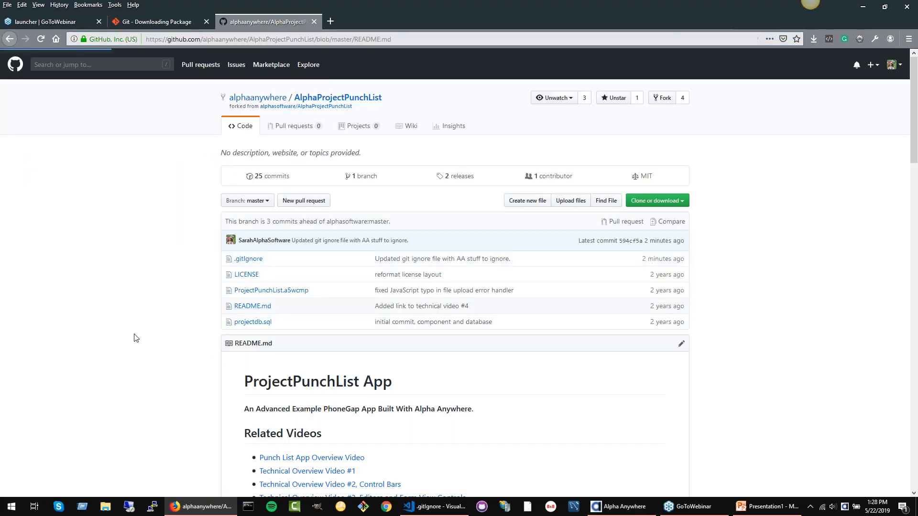
pyautogui.click(662, 221)
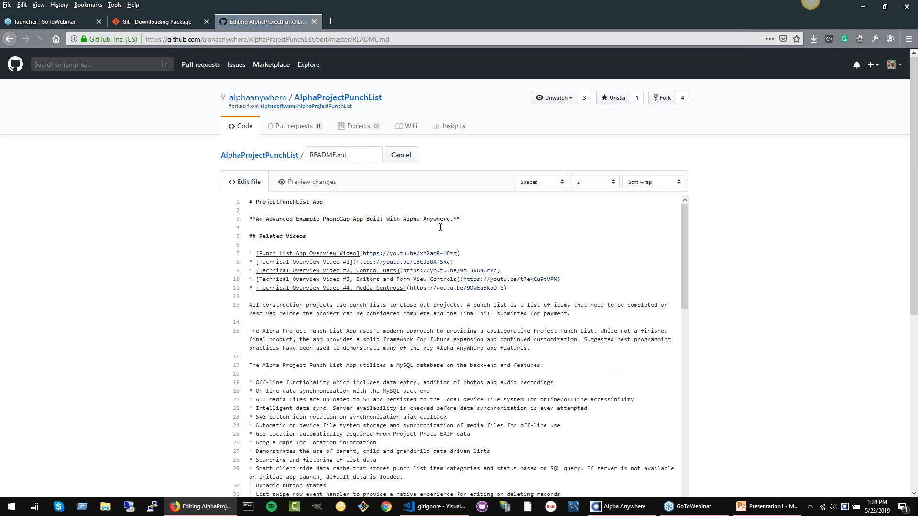
pyautogui.click(498, 222)
pyautogui.press('Return')
pyautogui.press('Return')
pyautogui.press('Return')
pyautogui.press('Return')
pyautogui.scroll(-5, 721, 204)
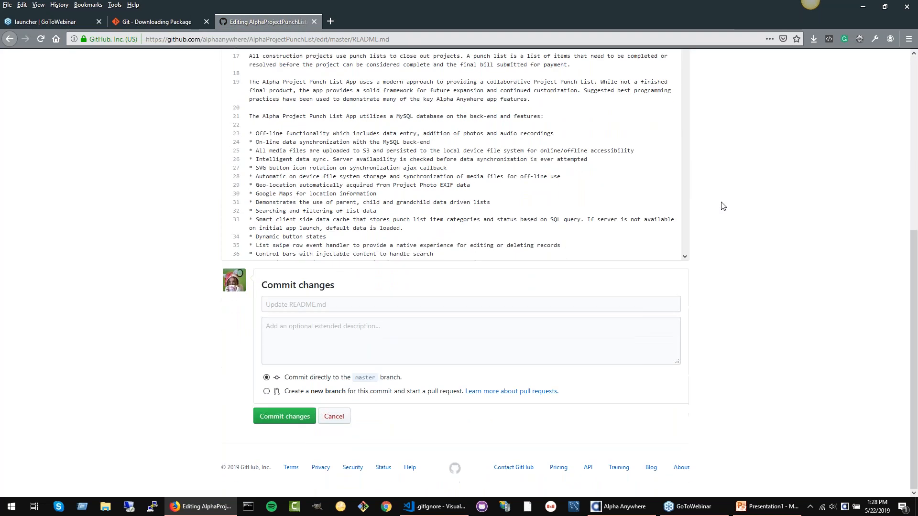
pyautogui.click(280, 419)
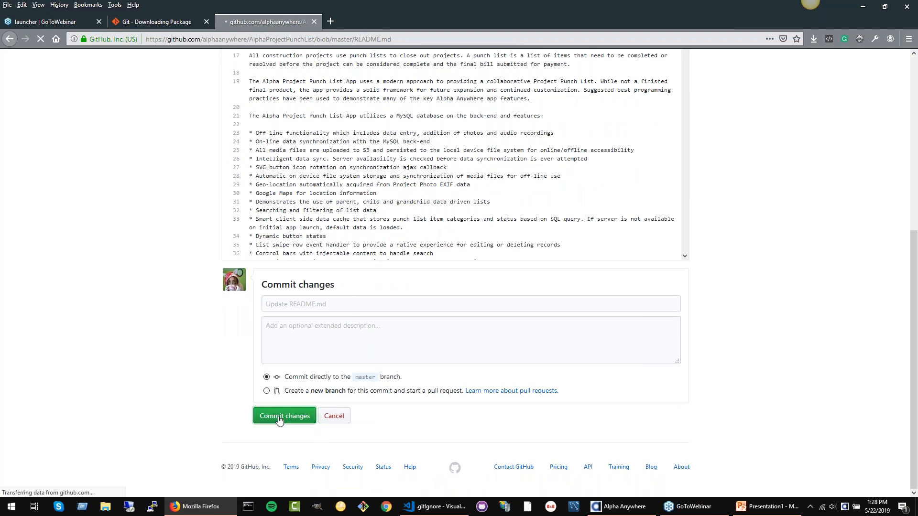
pyautogui.scroll(-2, 162, 301)
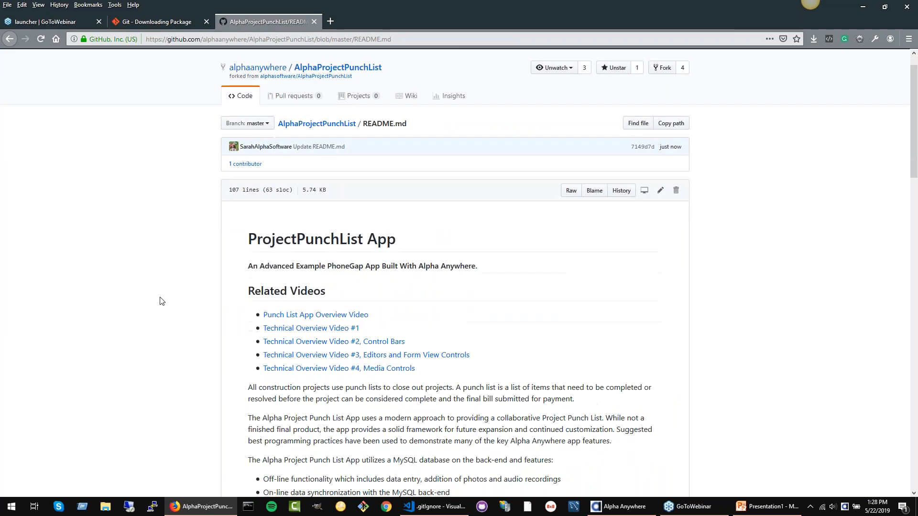
pyautogui.scroll(2, 162, 302)
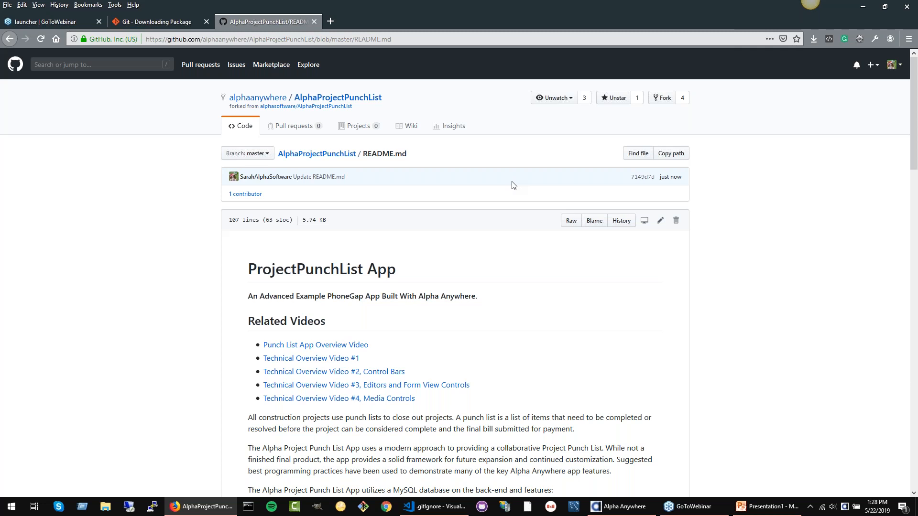
# Step: Switch to Alpha Anywhere, pull the latest Punchlist changes from GitHub, and review the list of pulled changes
pyautogui.click(621, 507)
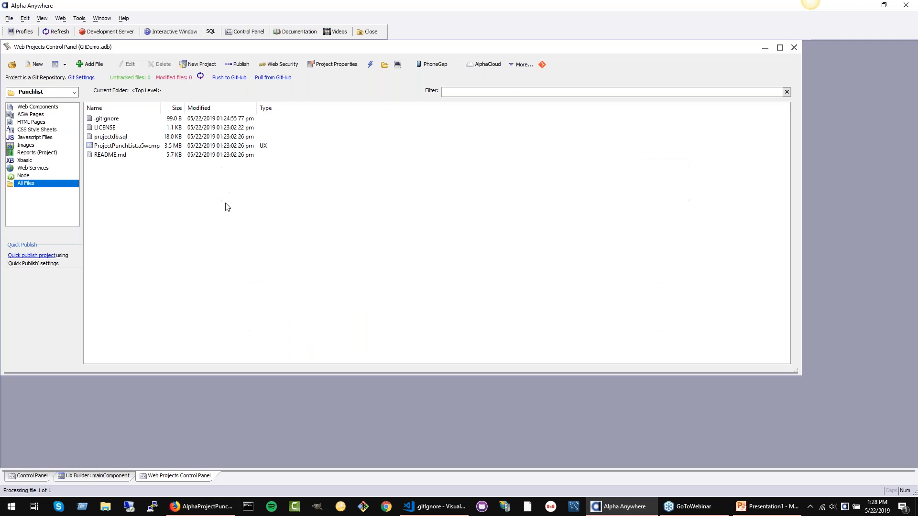
pyautogui.click(276, 78)
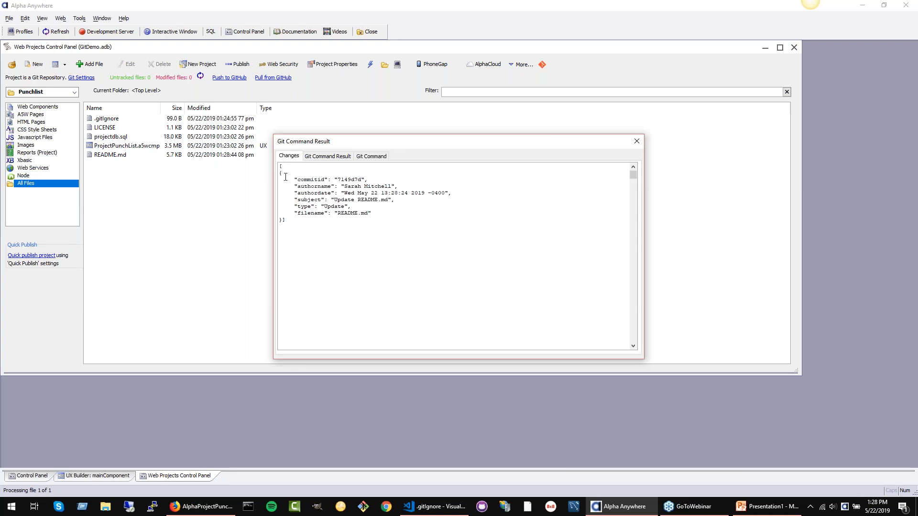
pyautogui.moveTo(282, 177); pyautogui.dragTo(462, 224)
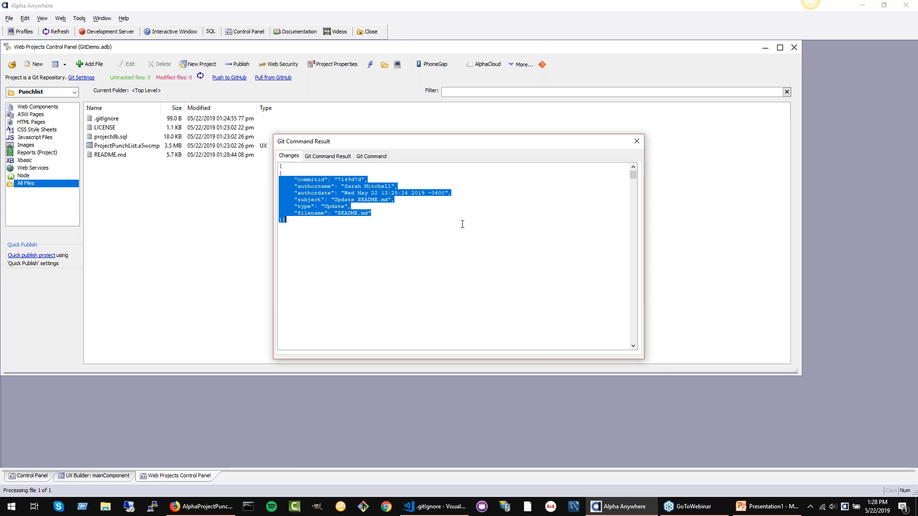
pyautogui.click(315, 206)
# Step: Examine the pull's Git output, its change list and the Git command that was executed, and close the result dialog
pyautogui.click(330, 156)
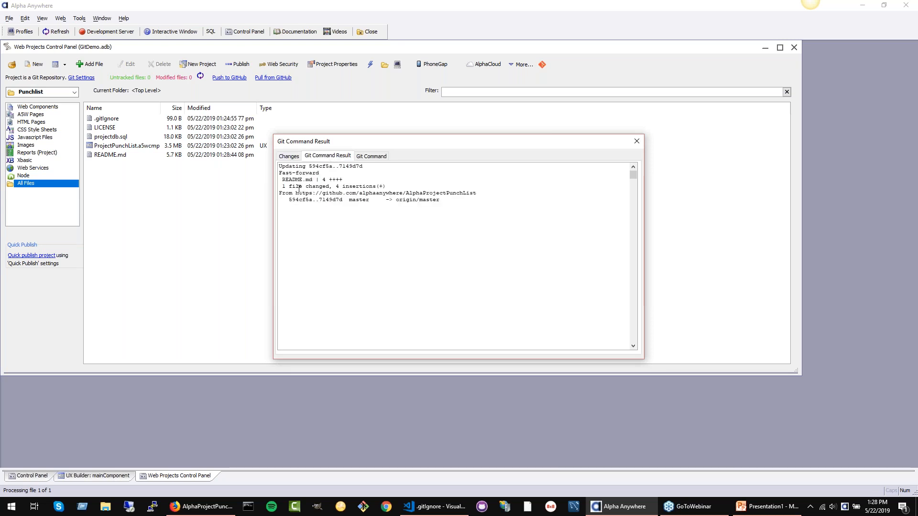
pyautogui.moveTo(280, 174); pyautogui.dragTo(342, 172)
pyautogui.click(341, 173)
pyautogui.click(290, 156)
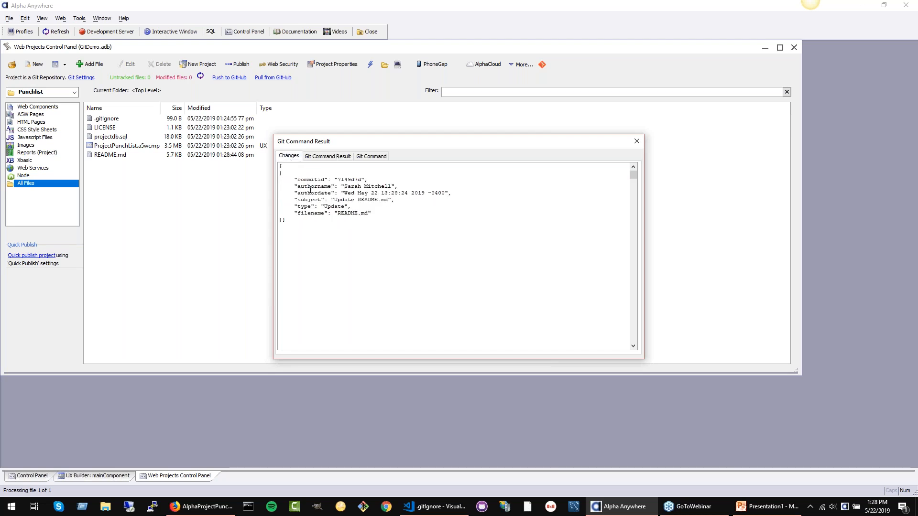
pyautogui.click(329, 157)
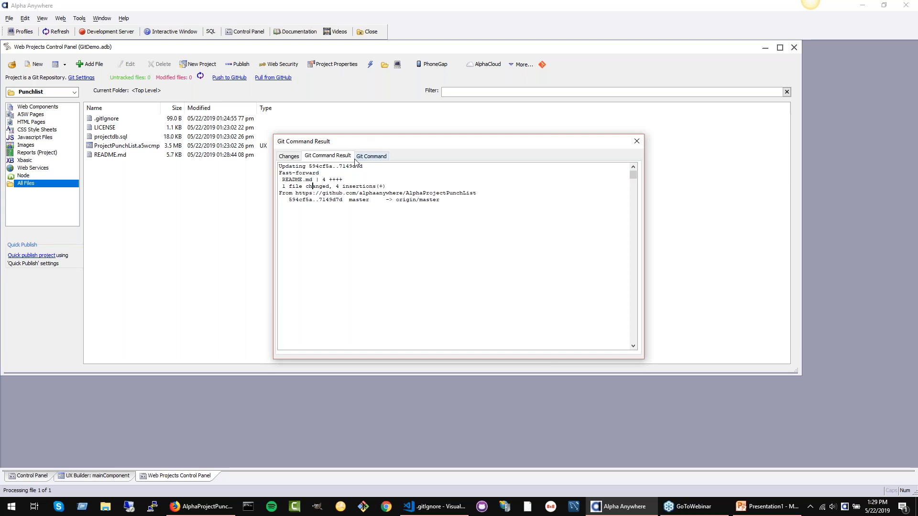
pyautogui.click(381, 160)
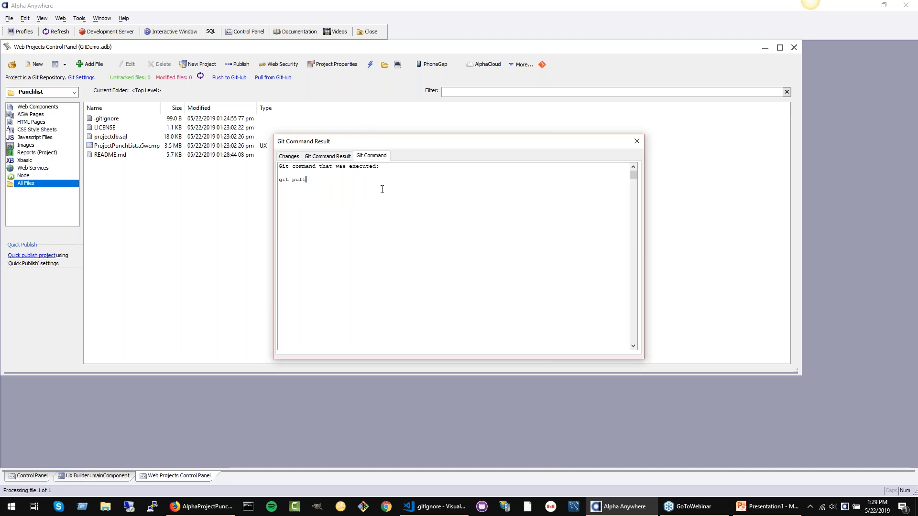
pyautogui.click(290, 157)
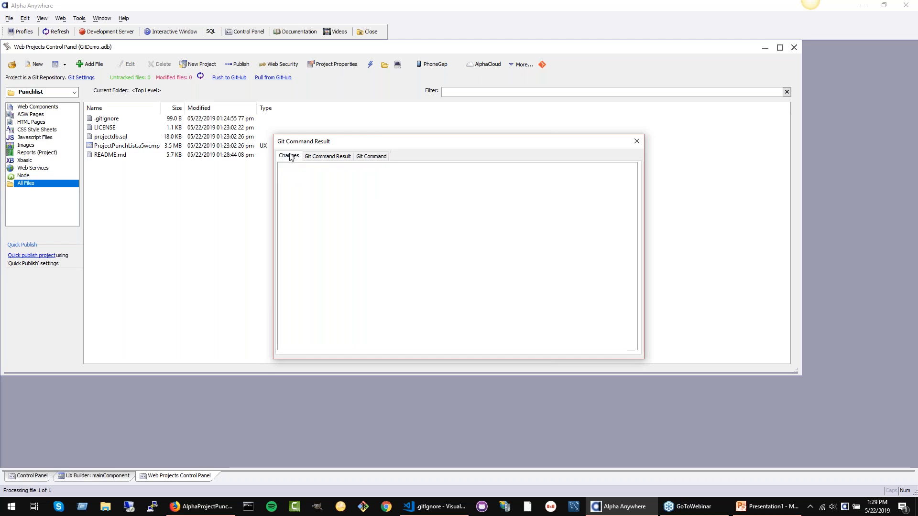
pyautogui.click(637, 143)
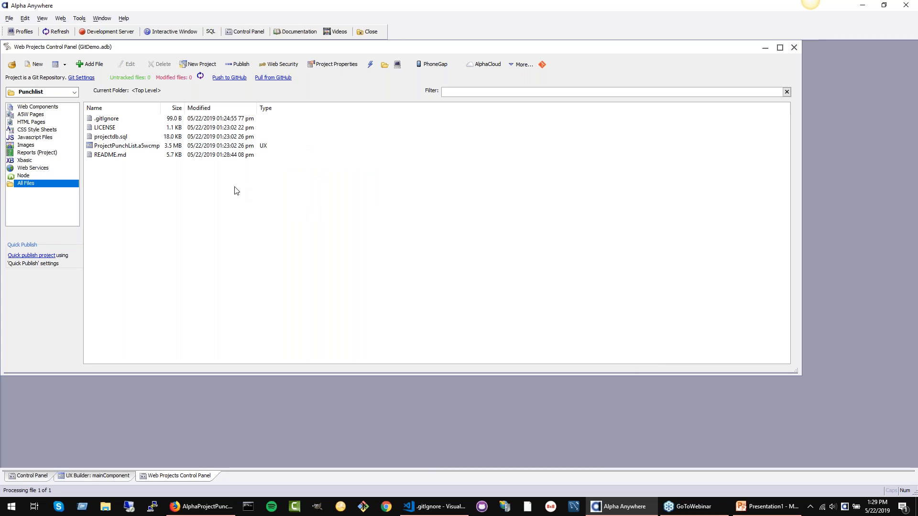
# Step: Open a command prompt in the Punchlist project folder, run git status, and move the window clear of the file list
pyautogui.click(400, 68)
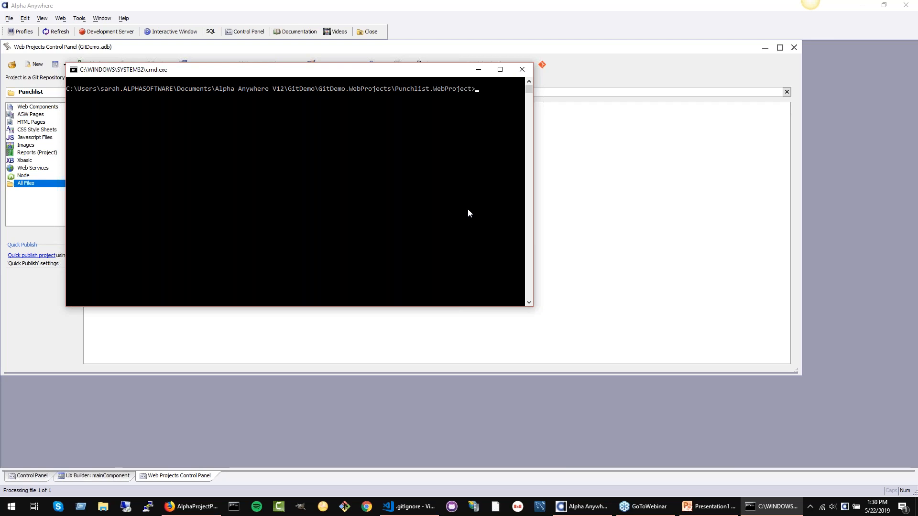
pyautogui.write('git status')
pyautogui.press('Return')
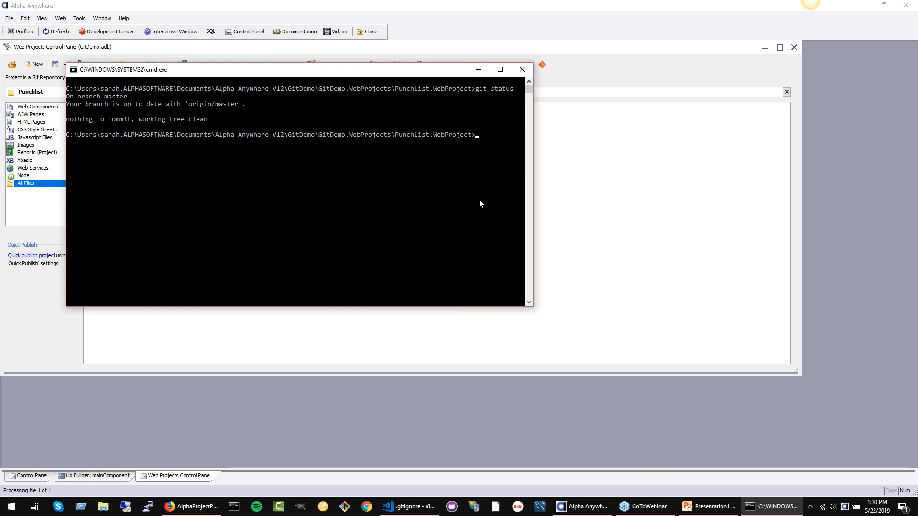
pyautogui.moveTo(416, 71); pyautogui.dragTo(688, 80)
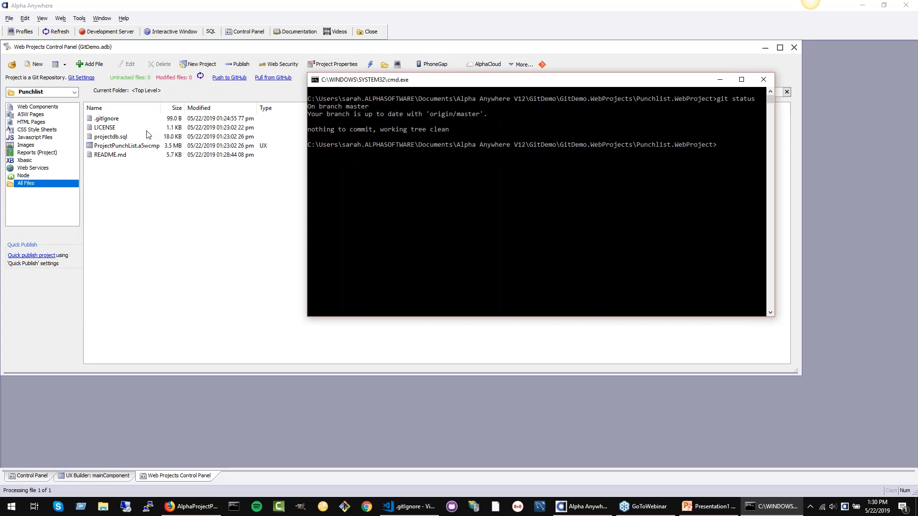
# Step: Open Git Bash, change to the c:/dev/AlphaHelp directory, and run git status there
pyautogui.click(344, 509)
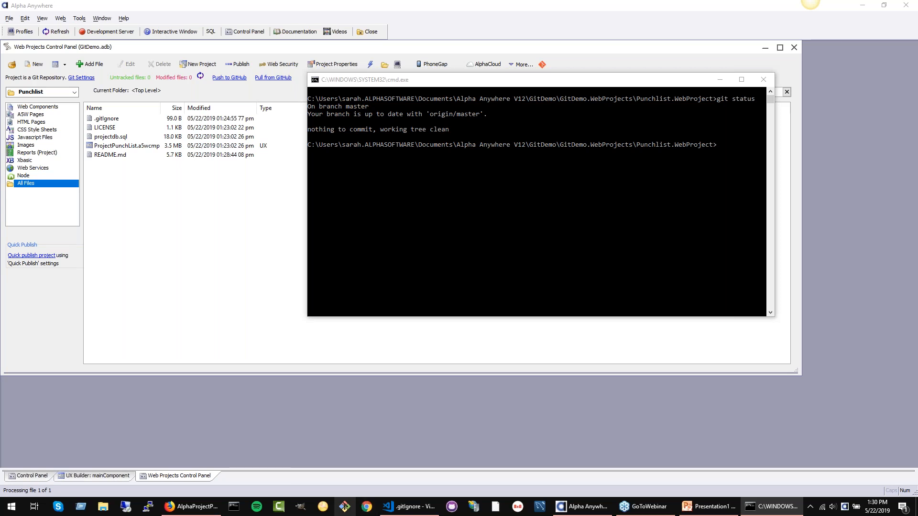
pyautogui.click(345, 506)
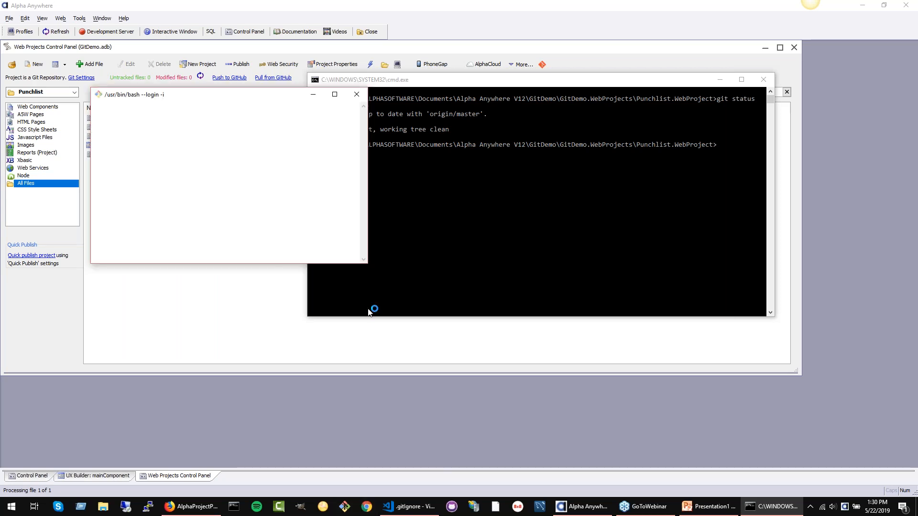
pyautogui.write('cd c:/dev?')
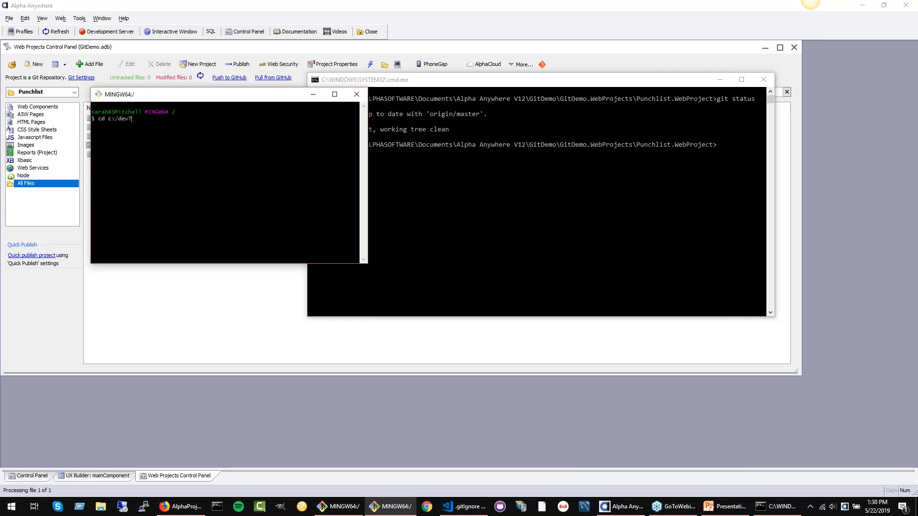
pyautogui.press('BackSpace')
pyautogui.write('/AlphaHelp')
pyautogui.press('Return')
pyautogui.write('git status')
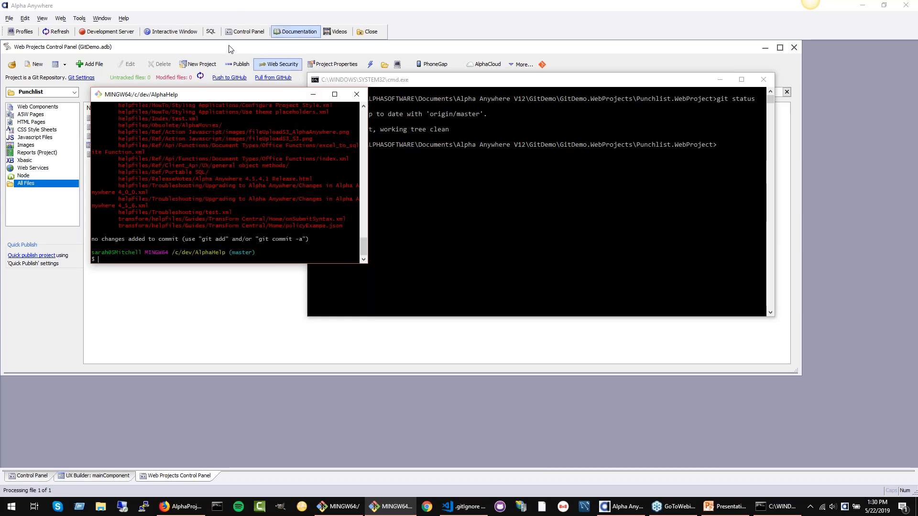
# Step: Examine the AlphaHelp status output for the branch, the changes not staged for commit and the untracked files
pyautogui.scroll(8, 199, 182)
pyautogui.scroll(10, 199, 182)
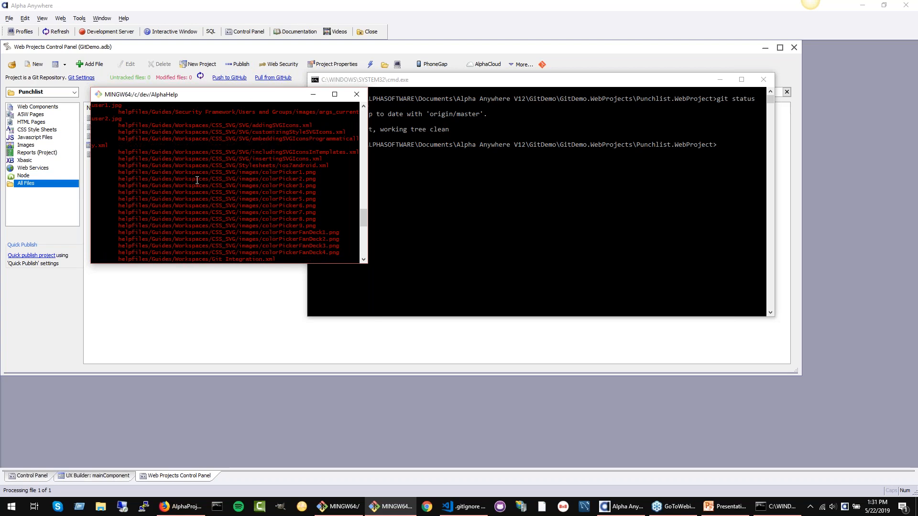
pyautogui.scroll(9, 197, 180)
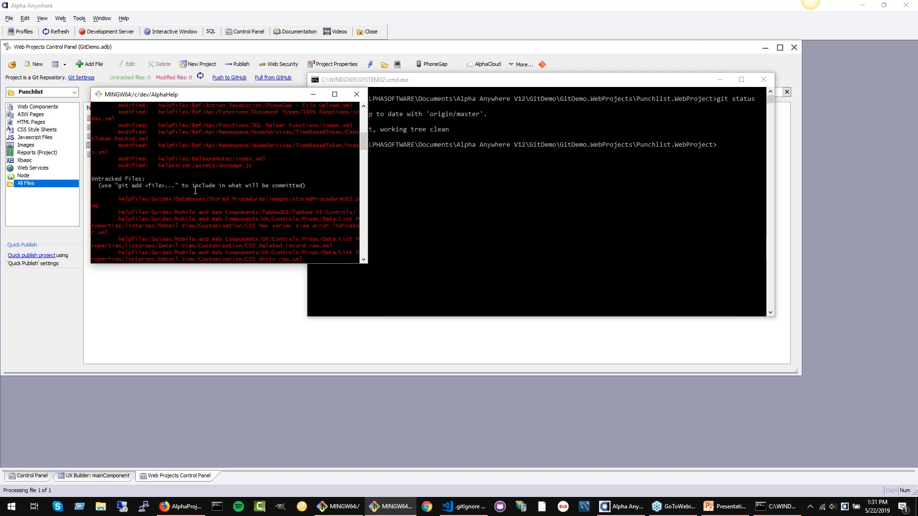
pyautogui.scroll(7, 197, 187)
pyautogui.scroll(3, 197, 192)
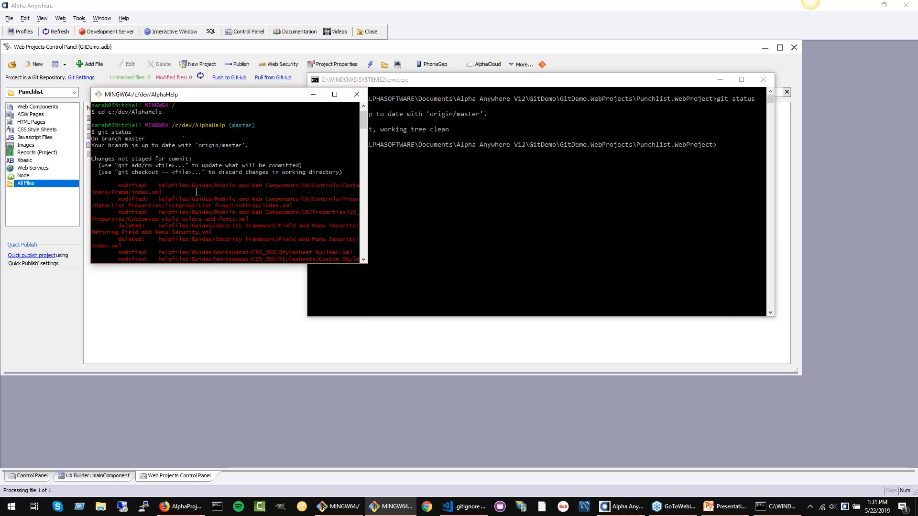
pyautogui.moveTo(94, 137); pyautogui.dragTo(161, 148)
pyautogui.click(160, 147)
pyautogui.scroll(-6, 183, 178)
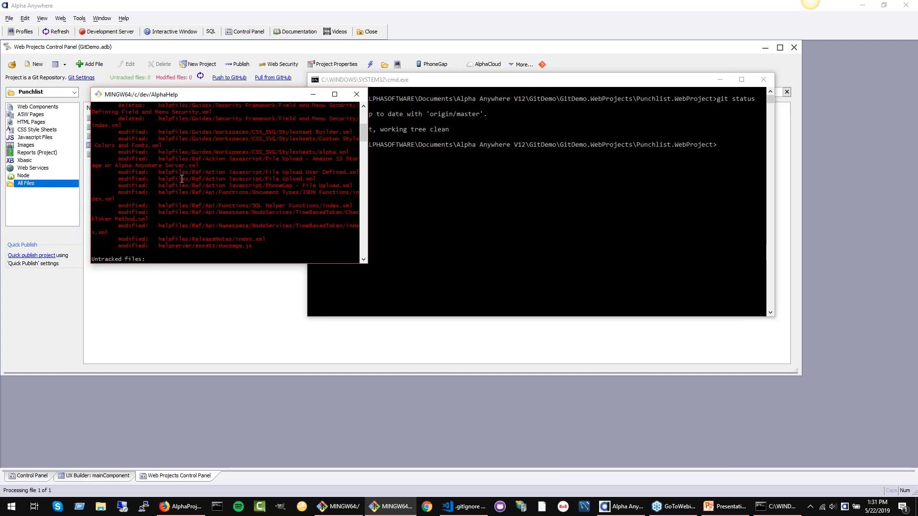
pyautogui.scroll(6, 229, 169)
# Step: Place the command prompt beside the Git Bash window, close Git Bash, and minimize the command prompt
pyautogui.moveTo(541, 83); pyautogui.dragTo(607, 99)
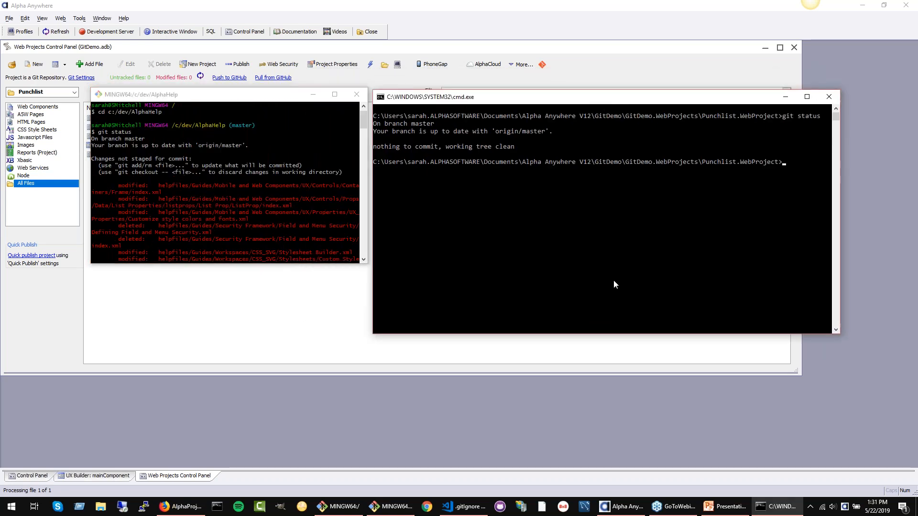
pyautogui.click(357, 94)
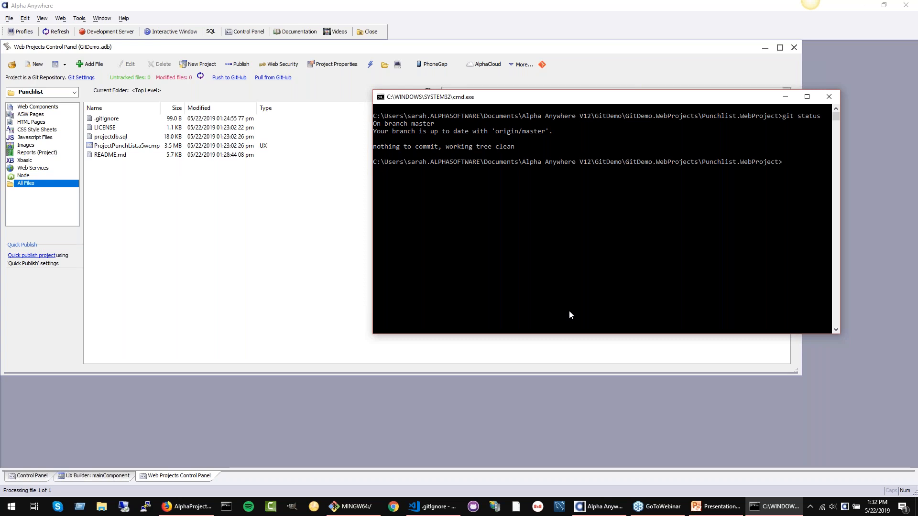
pyautogui.click(783, 98)
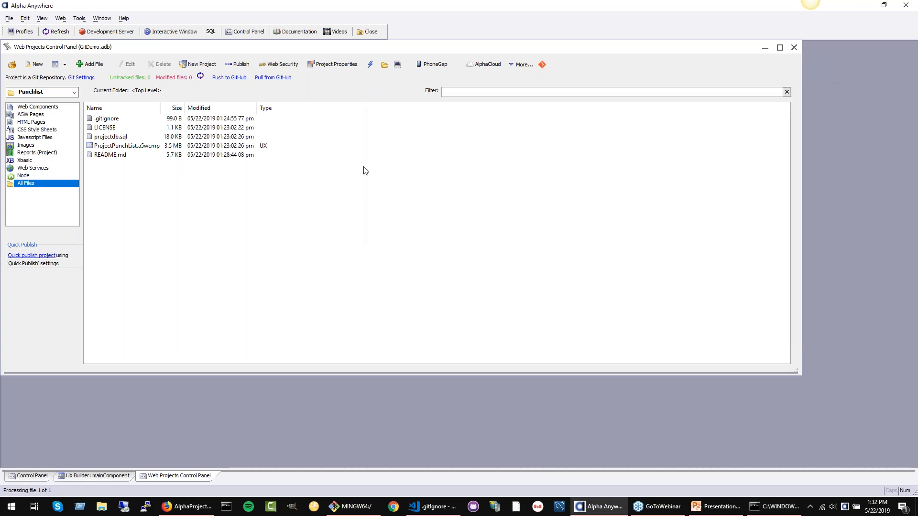